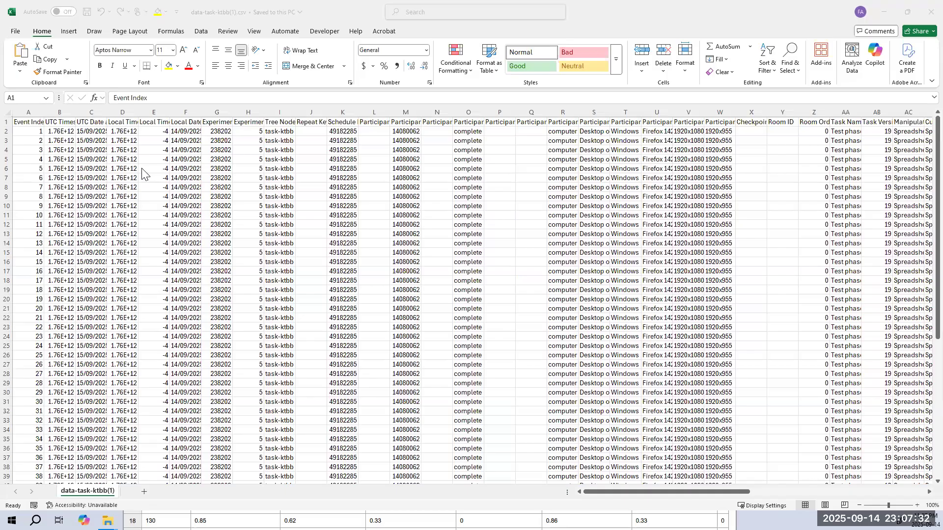
# - Examine the column headers in row 1, from Event Index across to Component Name and back to the first columns
pyautogui.click(317, 198)
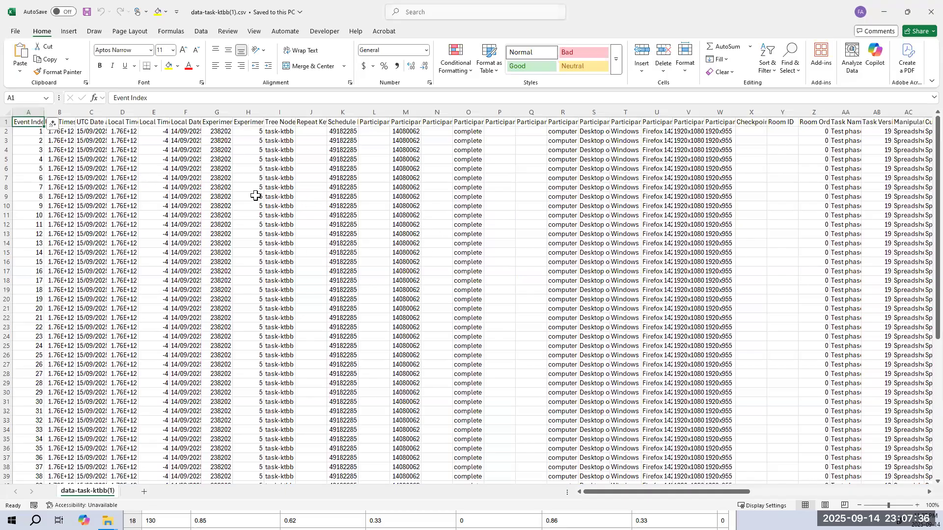
pyautogui.click(185, 169)
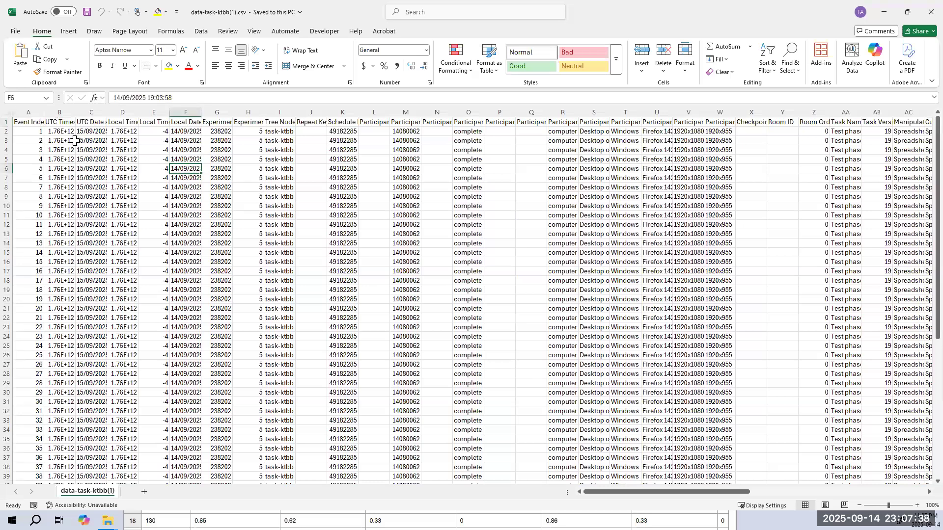
pyautogui.hotkey('ctrl', 'Home')
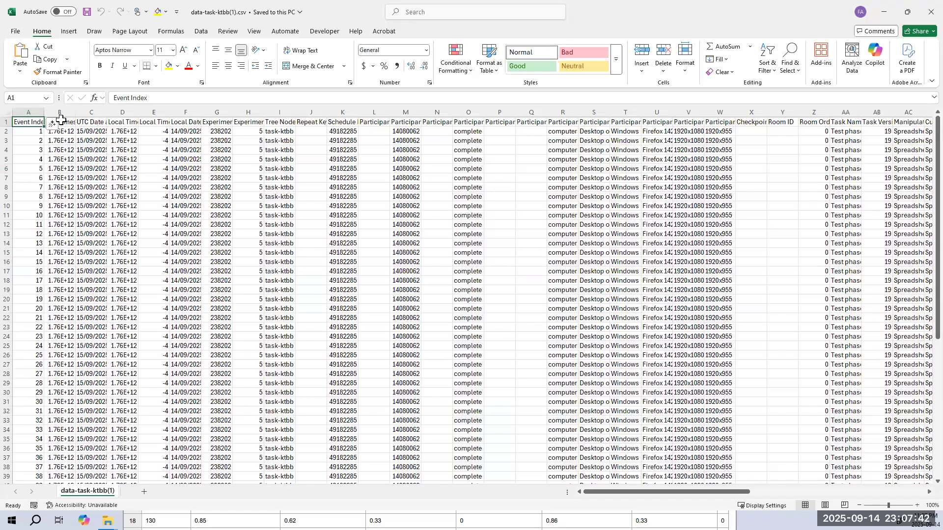
pyautogui.press('Right')
pyautogui.press('Right')
pyautogui.press('Right')
pyautogui.press('Right')
pyautogui.press('Right')
pyautogui.press('Right')
pyautogui.press('Right')
pyautogui.press('Right')
pyautogui.press('Right')
pyautogui.press('Right')
pyautogui.press('Right')
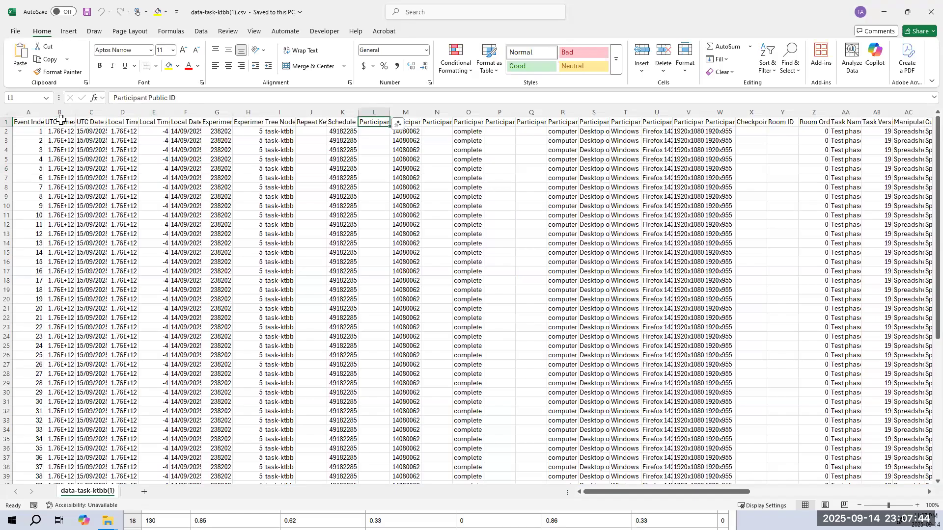
pyautogui.press('Left')
pyautogui.press('Left')
pyautogui.press('Left')
pyautogui.press('Left')
pyautogui.press('Left')
pyautogui.press('Left')
pyautogui.press('Left')
pyautogui.press('Left')
pyautogui.press('Left')
pyautogui.press('Left')
pyautogui.press('Left')
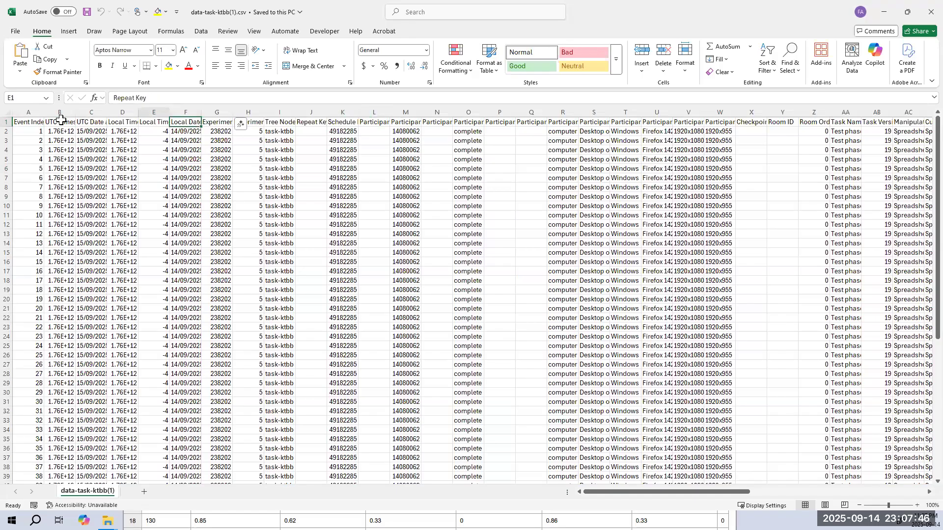
pyautogui.press('Right')
pyautogui.press('Right')
pyautogui.press('Right')
pyautogui.press('Right')
pyautogui.press('Right')
pyautogui.press('Right')
pyautogui.press('Right')
pyautogui.press('Right')
pyautogui.press('Right')
pyautogui.press('Right')
pyautogui.press('Right')
pyautogui.press('Right')
pyautogui.press('Right')
pyautogui.press('Right')
pyautogui.press('Right')
pyautogui.press('Right')
pyautogui.press('Right')
pyautogui.press('Right')
pyautogui.press('Right')
pyautogui.press('Right')
pyautogui.press('Right')
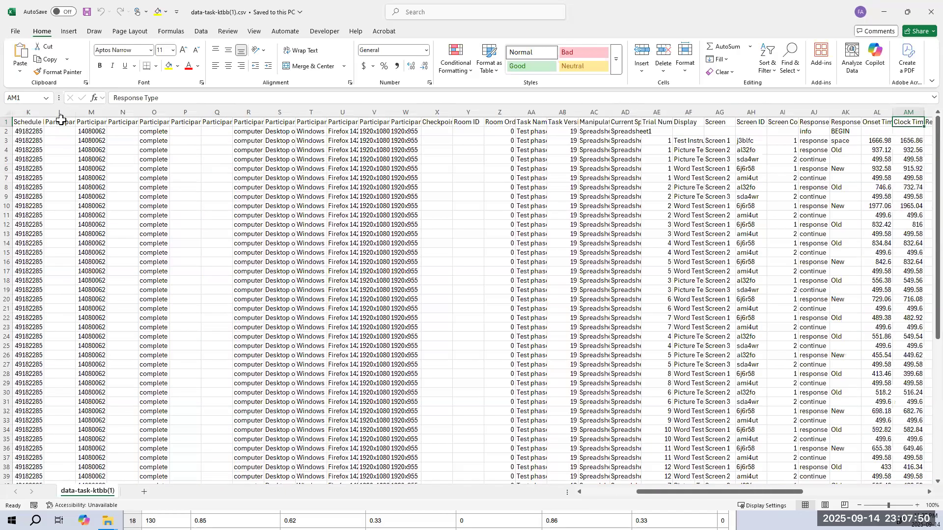
pyautogui.press('Right')
pyautogui.press('Right')
pyautogui.press('Right')
pyautogui.press('Right')
pyautogui.press('Right')
pyautogui.press('Right')
pyautogui.press('Right')
pyautogui.press('Right')
pyautogui.press('Right')
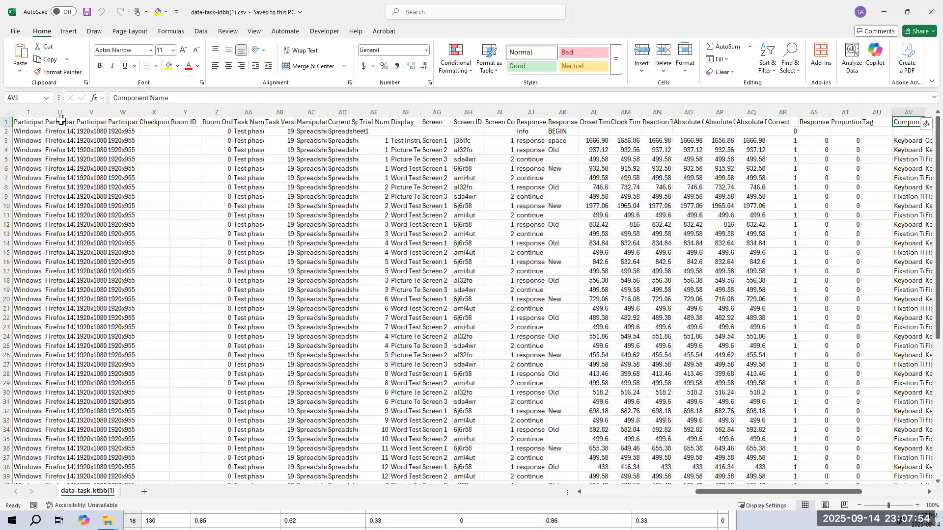
pyautogui.press('Right')
pyautogui.press('Left')
pyautogui.press('Left')
pyautogui.press('Left')
pyautogui.press('Left')
pyautogui.press('Left')
pyautogui.press('Left')
pyautogui.press('Left')
pyautogui.press('Left')
pyautogui.press('Left')
pyautogui.press('Left')
pyautogui.press('Left')
pyautogui.press('Left')
pyautogui.press('Left')
pyautogui.press('Left')
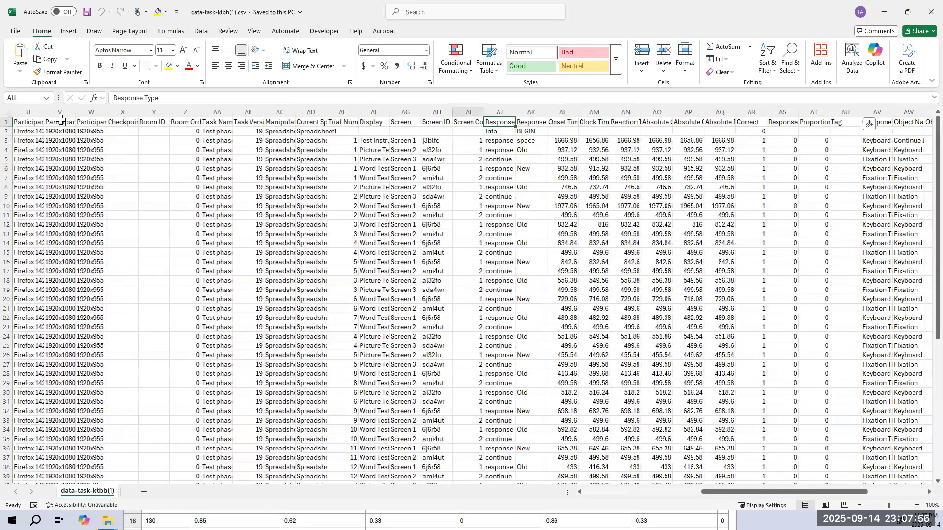
pyautogui.press('Left')
pyautogui.press('Left')
pyautogui.press('Left')
pyautogui.press('Left')
pyautogui.press('Left')
pyautogui.press('Left')
pyautogui.press('Left')
pyautogui.press('Left')
pyautogui.press('Left')
pyautogui.press('Left')
pyautogui.press('Left')
pyautogui.press('Left')
pyautogui.press('Left')
pyautogui.press('Left')
pyautogui.press('Left')
pyautogui.press('Left')
pyautogui.press('Left')
pyautogui.press('Left')
pyautogui.press('Left')
pyautogui.press('Left')
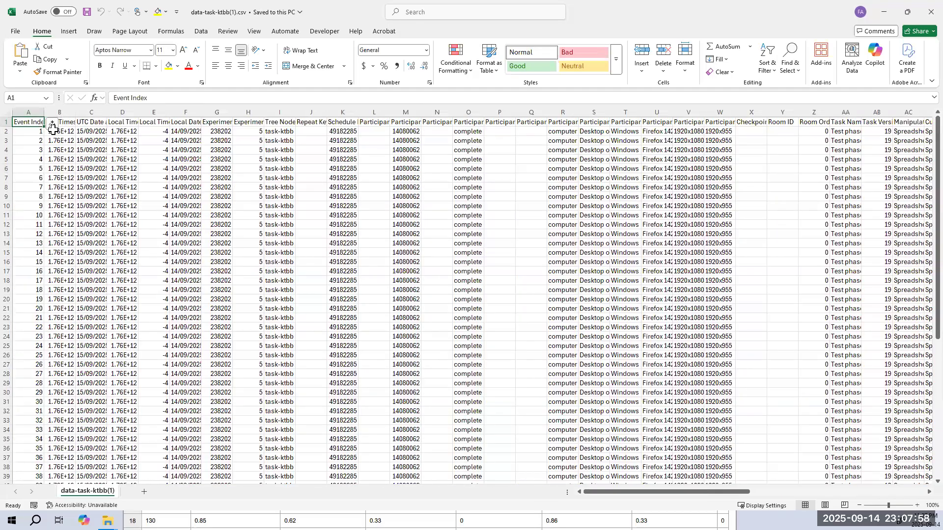
pyautogui.click(64, 121)
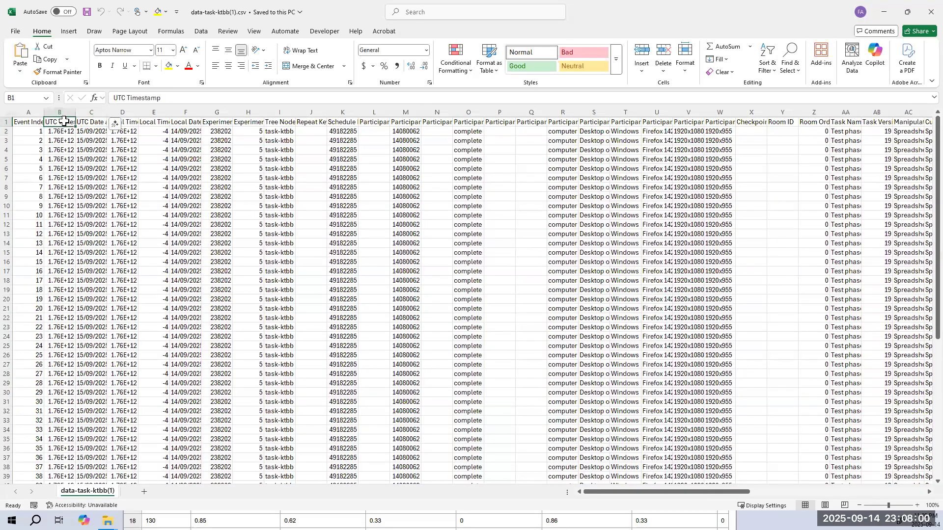
pyautogui.click(84, 125)
pyautogui.click(28, 117)
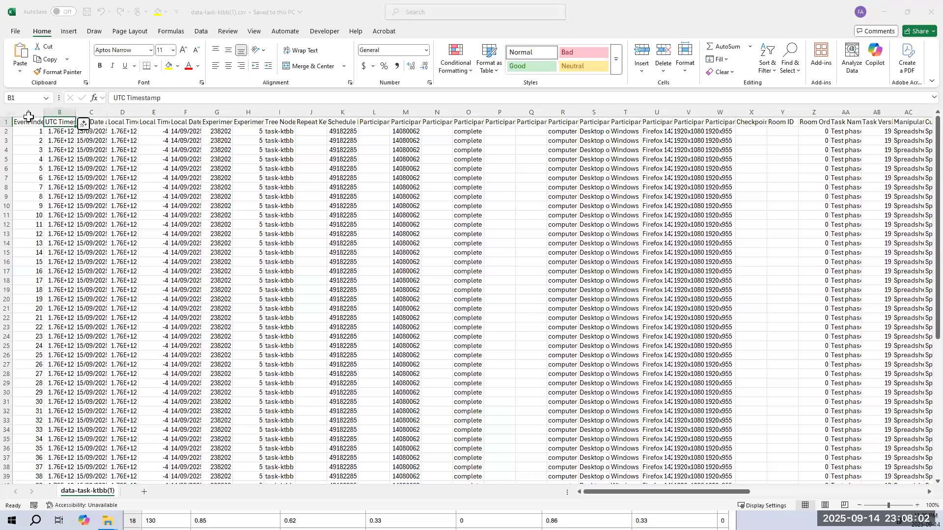
pyautogui.click(31, 115)
pyautogui.moveTo(31, 115); pyautogui.dragTo(491, 174)
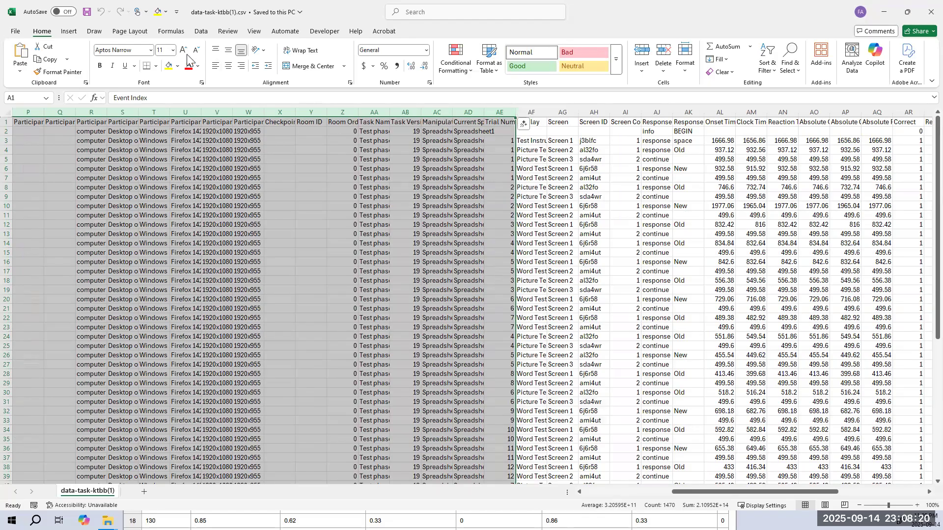
pyautogui.rightClick(414, 170)
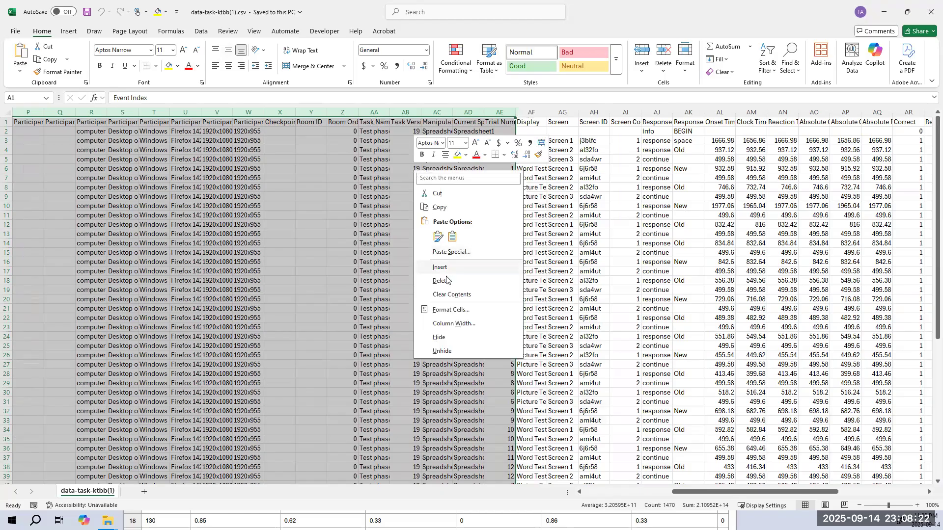
pyautogui.click(338, 257)
pyautogui.click(435, 159)
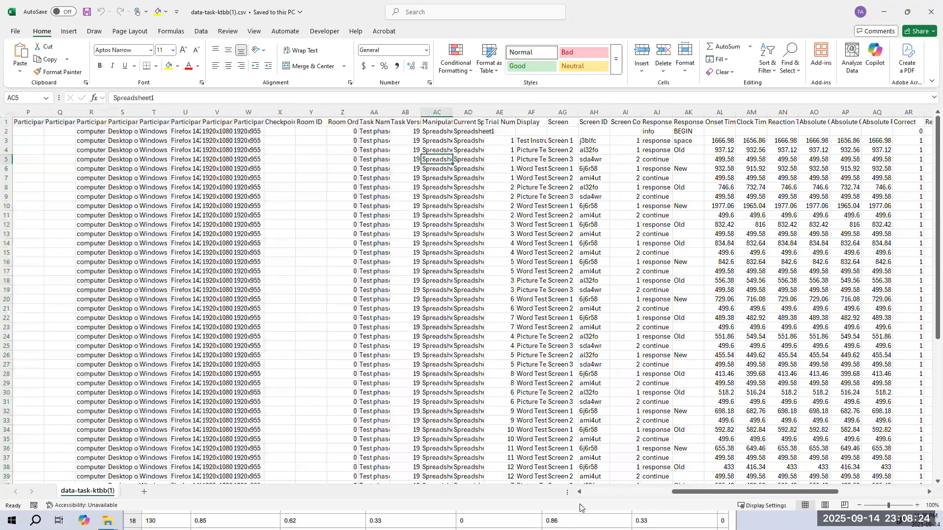
pyautogui.hscroll(-5, 442, 373)
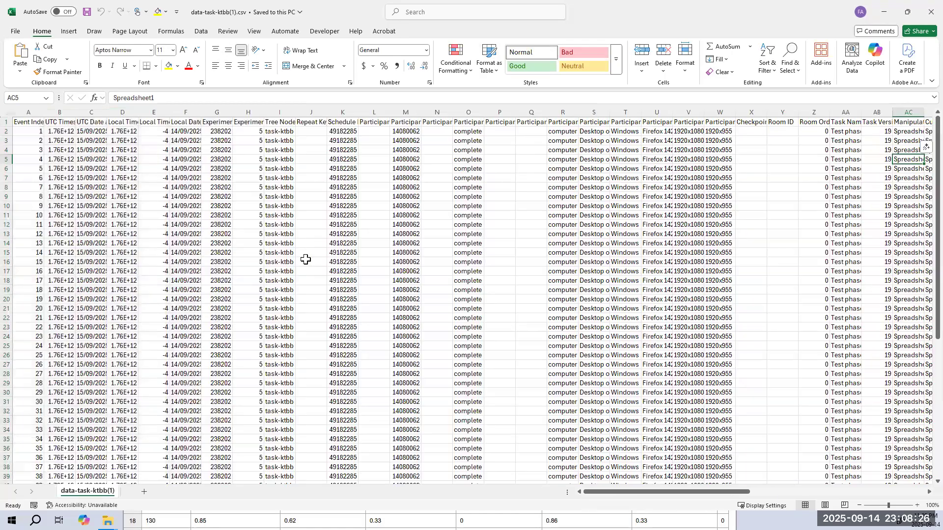
# - Delete columns A through K, from Event Index up to the column just before Participant Public ID
pyautogui.click(367, 122)
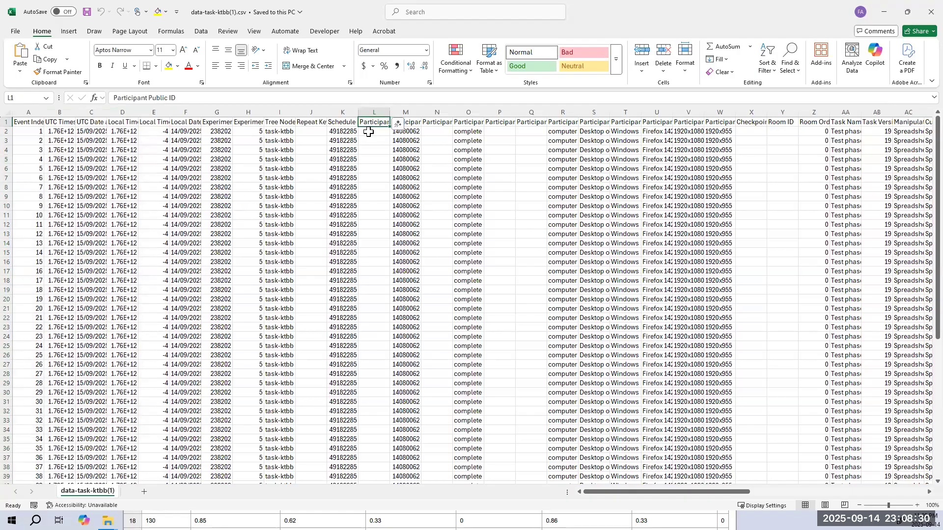
pyautogui.moveTo(28, 112); pyautogui.dragTo(340, 167)
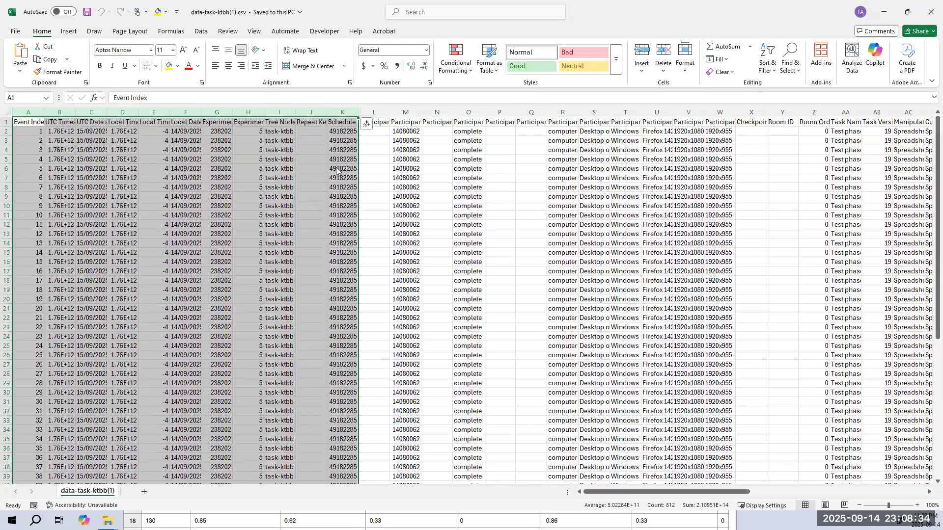
pyautogui.rightClick(340, 167)
pyautogui.click(364, 277)
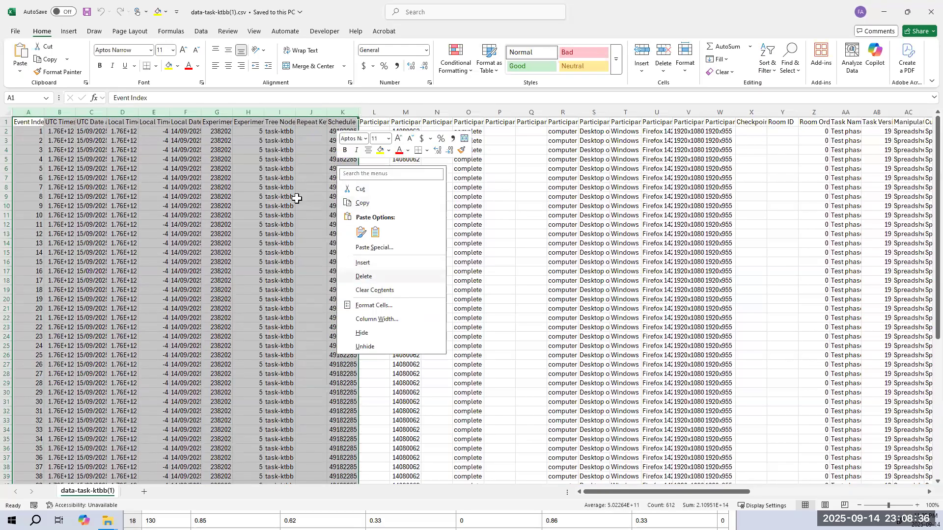
# - Delete columns B through T, from Participant Private ID through the trial number column
pyautogui.moveTo(61, 111); pyautogui.dragTo(611, 177)
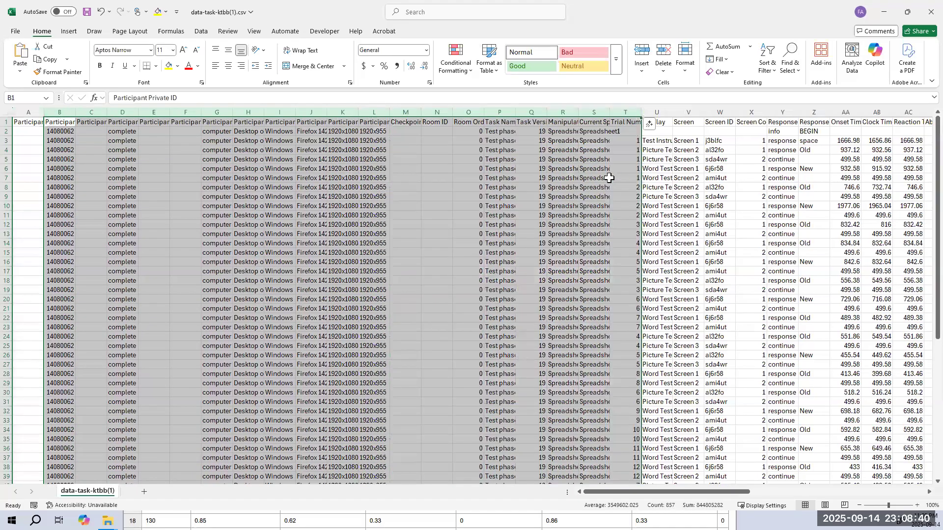
pyautogui.rightClick(610, 180)
pyautogui.click(642, 289)
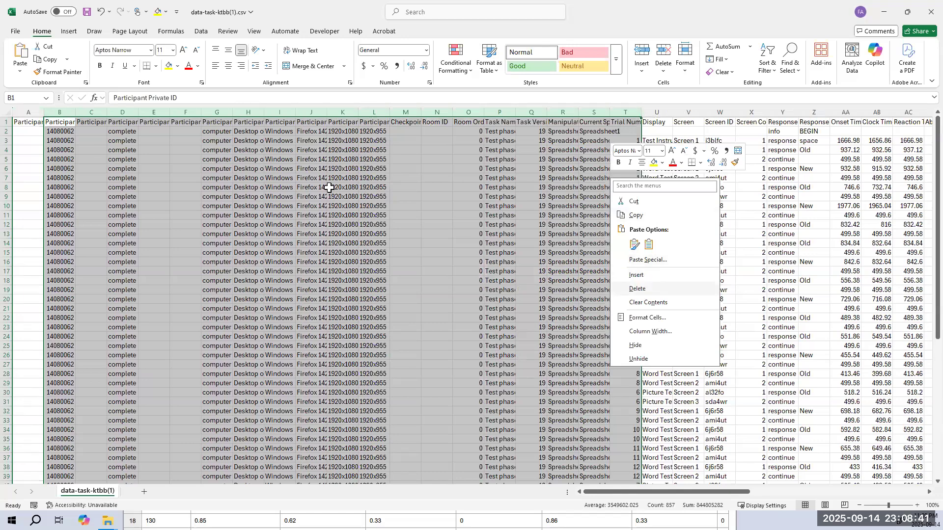
# - Widen the Display column to fit its trial names and slightly widen the Participant Public ID column
pyautogui.click(150, 168)
pyautogui.moveTo(75, 118); pyautogui.dragTo(136, 124)
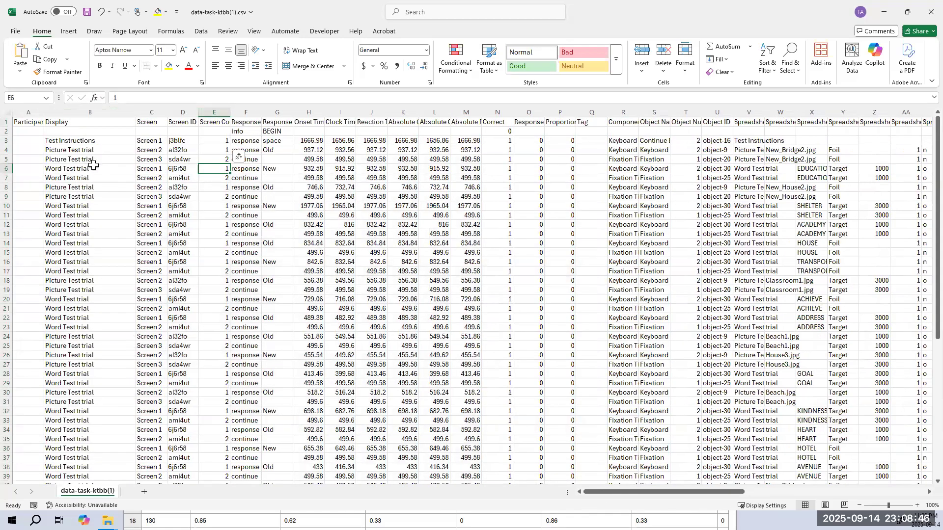
pyautogui.click(90, 161)
pyautogui.click(89, 169)
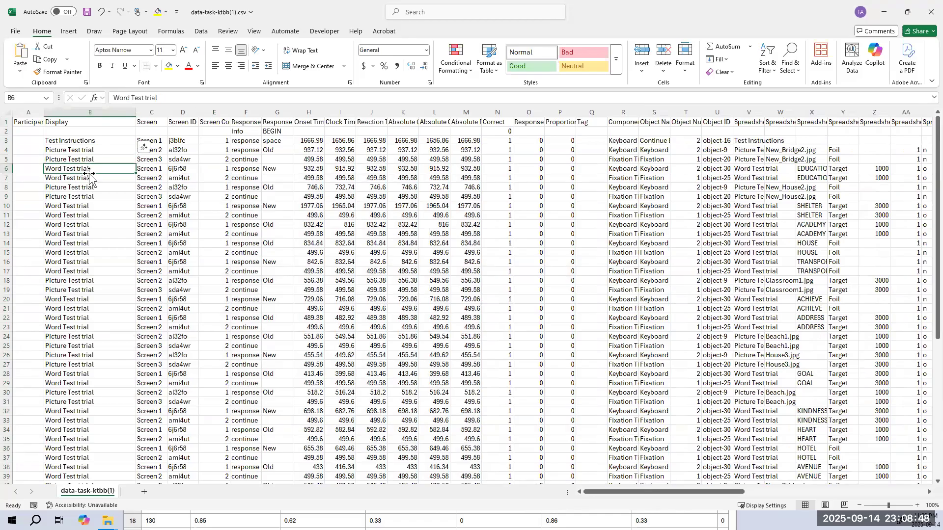
pyautogui.click(162, 180)
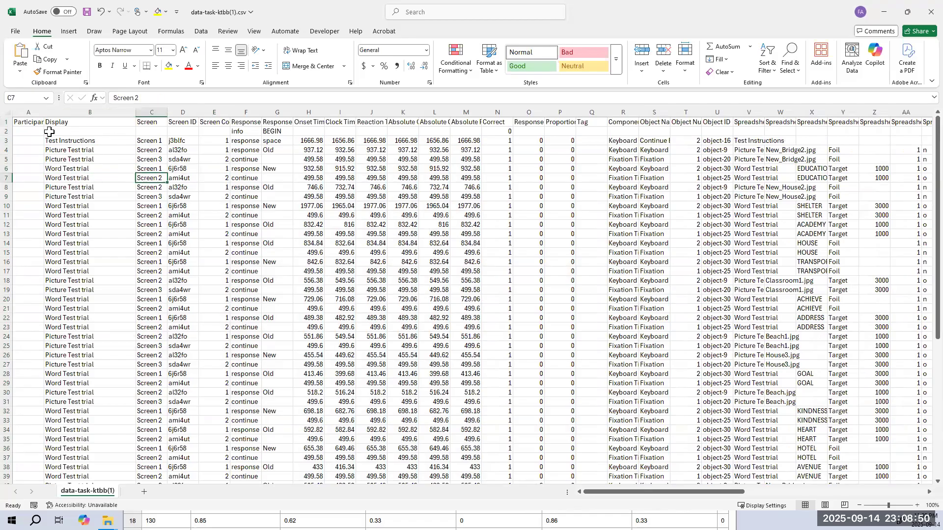
pyautogui.moveTo(44, 118); pyautogui.dragTo(54, 120)
# - Delete the Test Instructions row, row 3, from the data
pyautogui.click(77, 142)
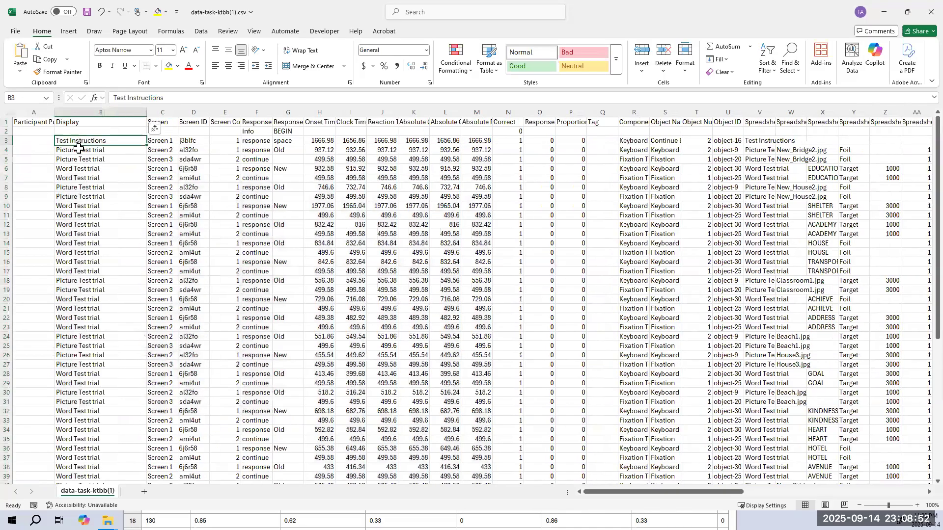
pyautogui.click(162, 143)
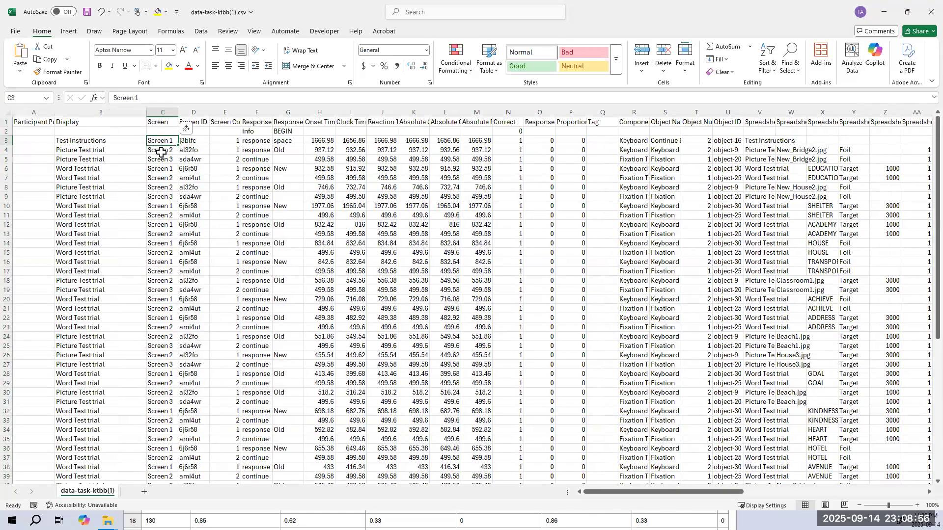
pyautogui.click(161, 152)
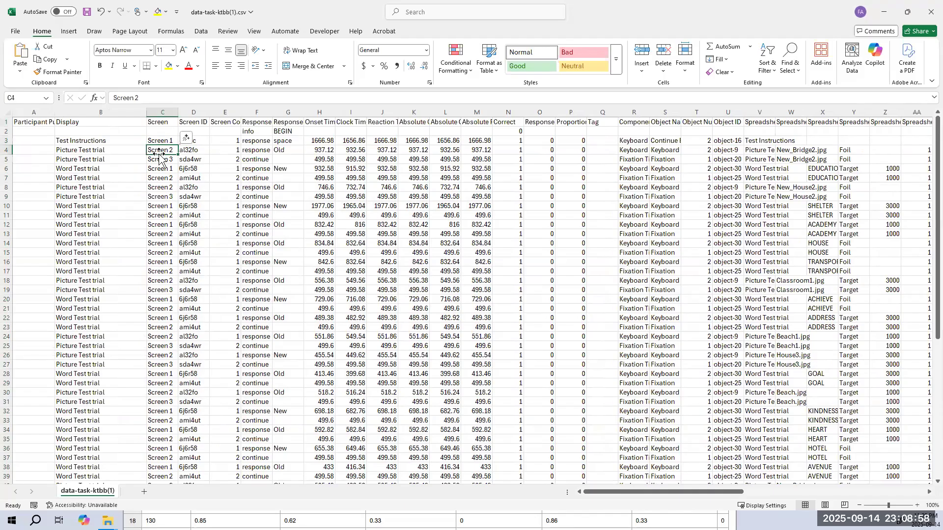
pyautogui.click(288, 143)
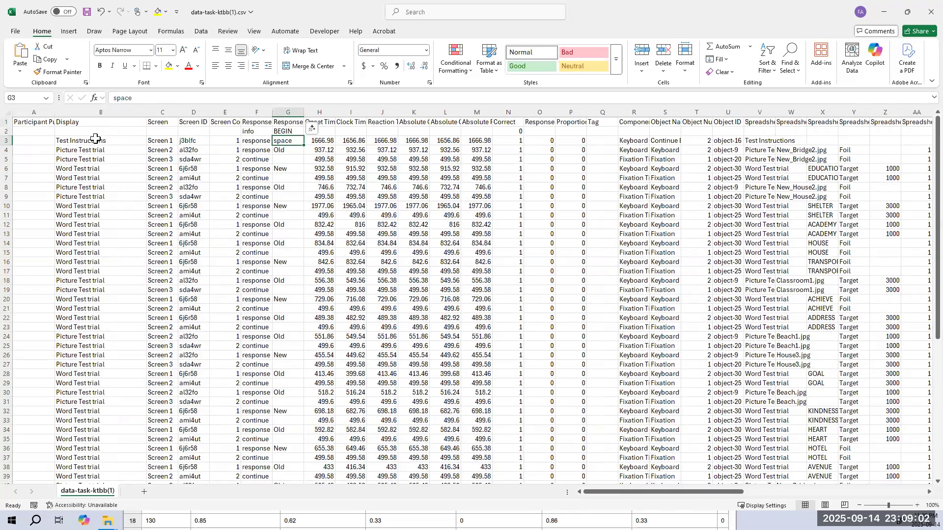
pyautogui.click(7, 141)
pyautogui.rightClick(7, 143)
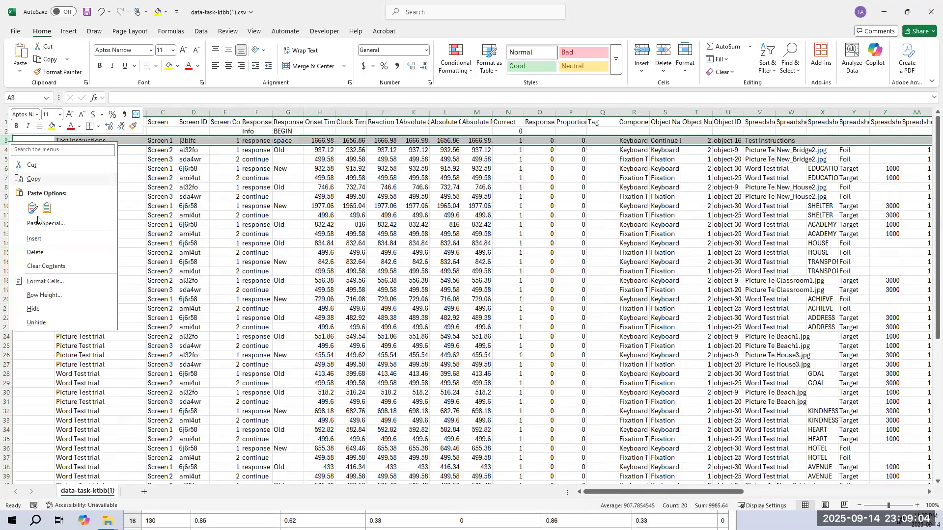
pyautogui.click(64, 252)
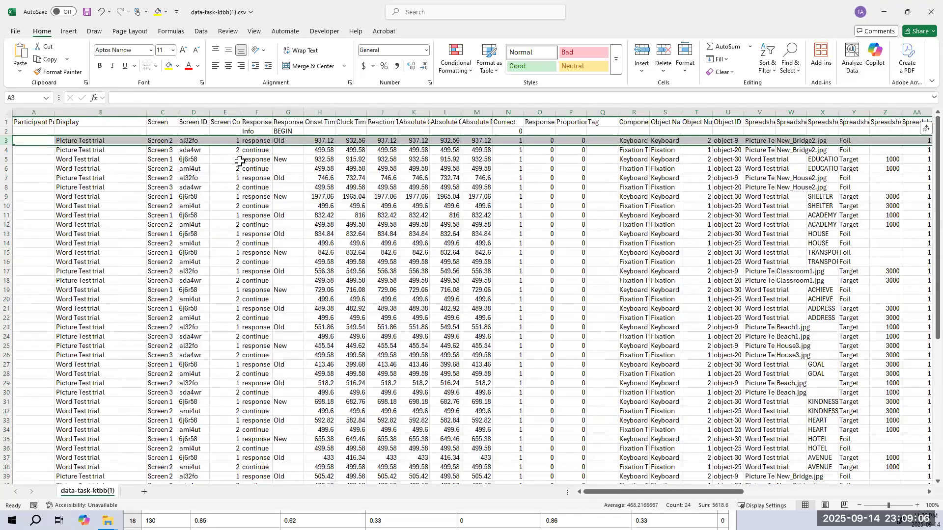
pyautogui.click(256, 150)
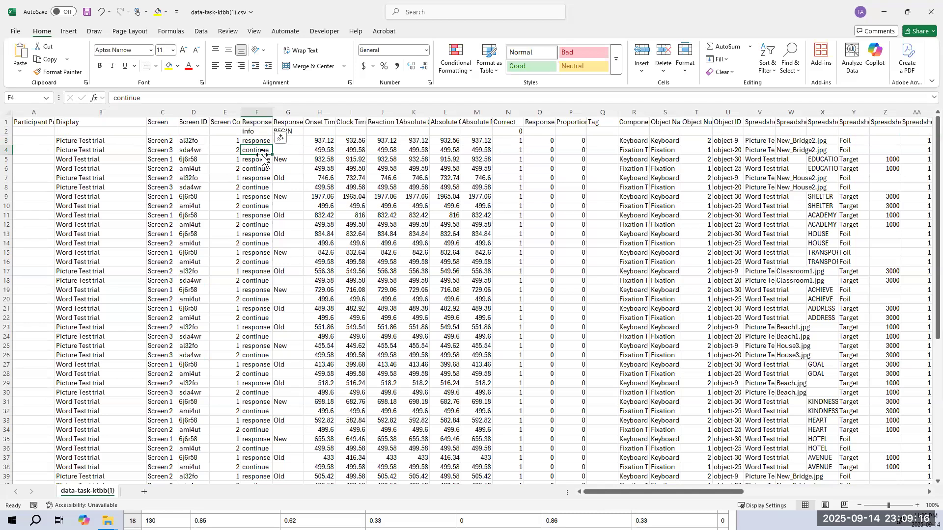
pyautogui.click(281, 160)
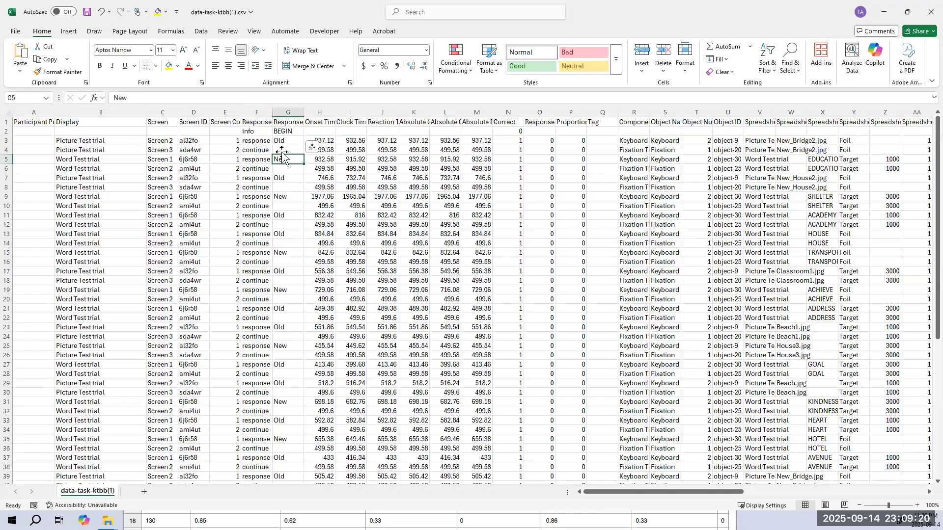
pyautogui.click(276, 234)
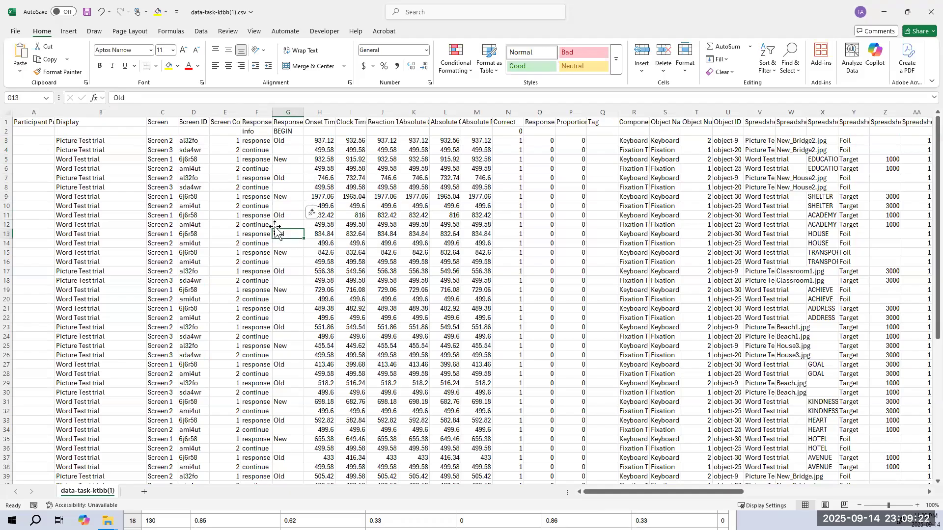
pyautogui.click(38, 114)
pyautogui.moveTo(38, 114); pyautogui.dragTo(832, 183)
pyautogui.click(748, 223)
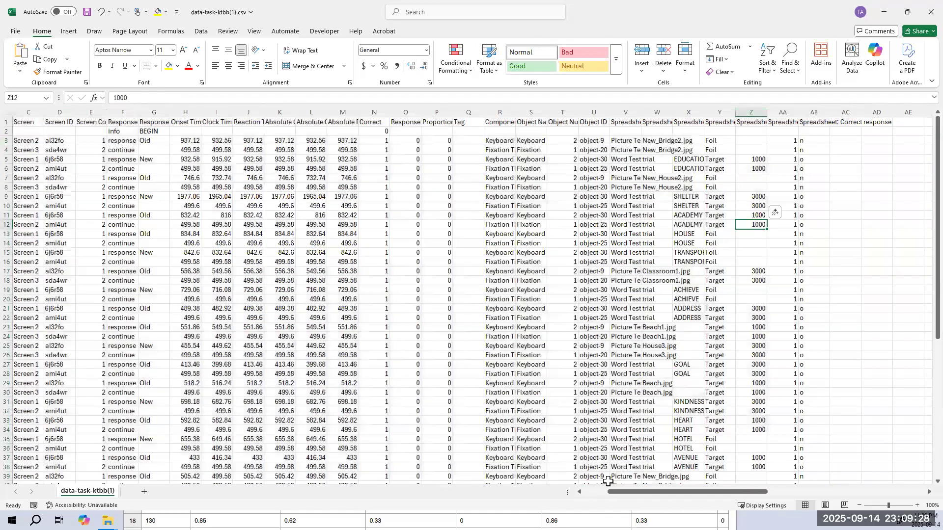
# - Turn on filters for the header row of the data, starting from the Participant Public ID cell A1
pyautogui.hscroll(-2, 534, 484)
pyautogui.click(42, 121)
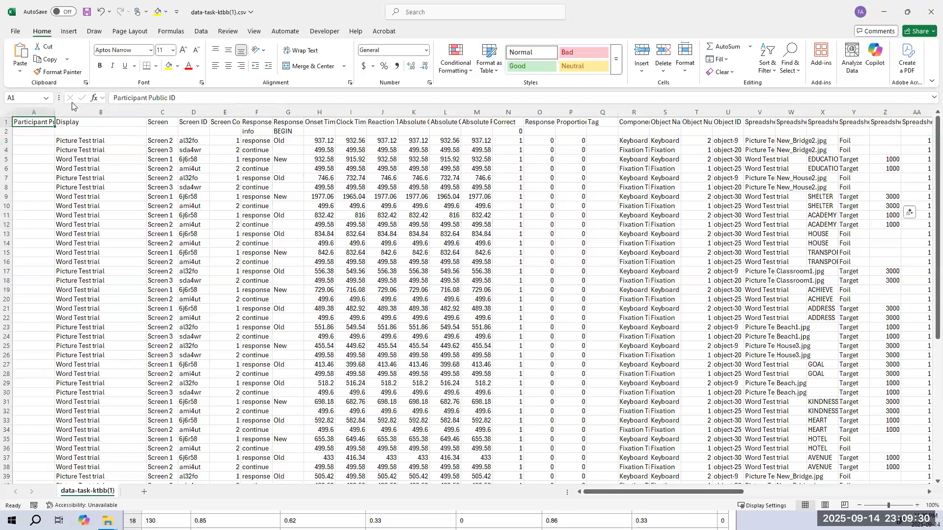
pyautogui.click(201, 31)
pyautogui.click(508, 56)
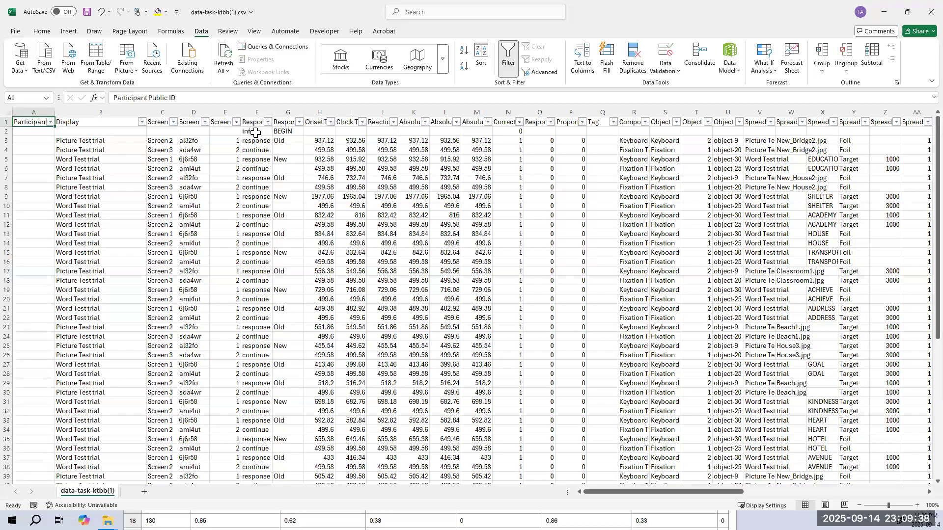
# - Filter the Response Type column to hide the response rows, keeping only the continue and info rows shown
pyautogui.moveTo(255, 131); pyautogui.dragTo(270, 146)
pyautogui.moveTo(253, 150); pyautogui.dragTo(315, 150)
pyautogui.moveTo(258, 167); pyautogui.dragTo(286, 167)
pyautogui.click(268, 123)
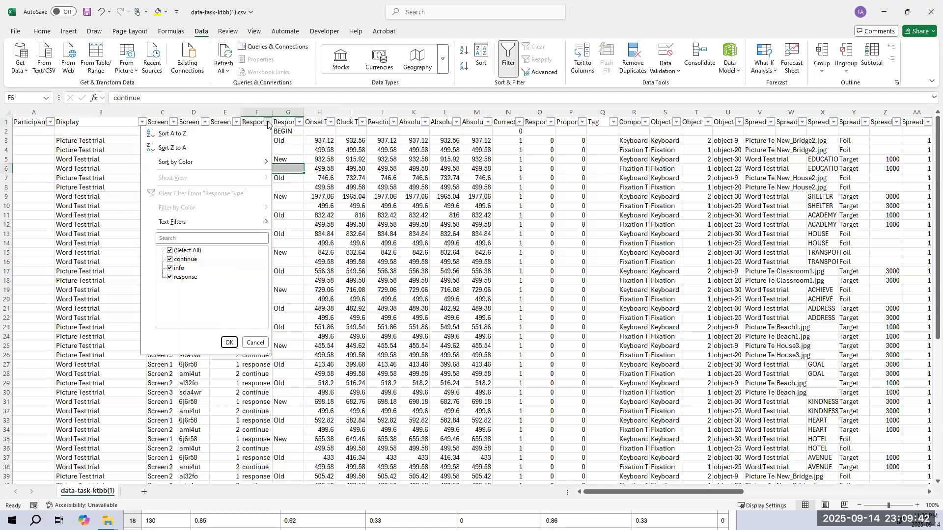
pyautogui.click(170, 278)
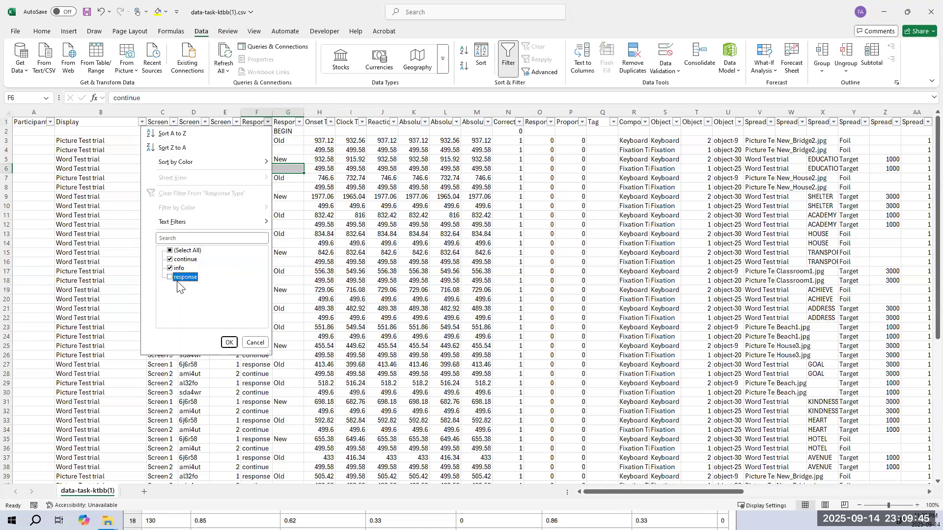
pyautogui.click(229, 343)
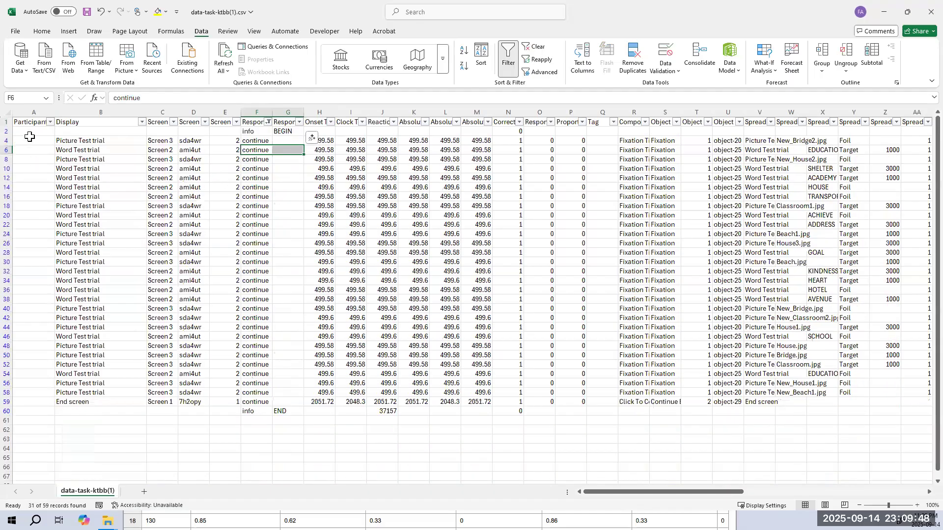
# - Delete all the filtered continue and info rows, from row 2 through row 60
pyautogui.click(8, 131)
pyautogui.moveTo(36, 349); pyautogui.dragTo(72, 415)
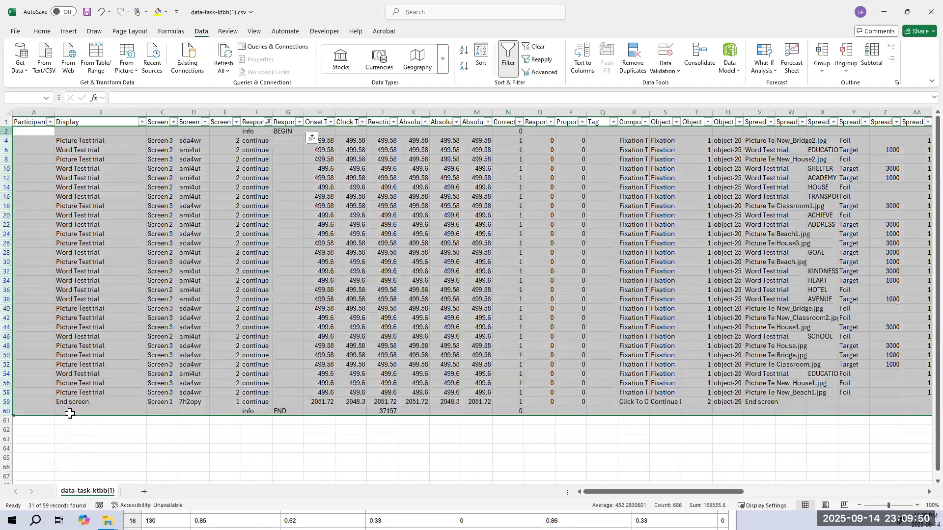
pyautogui.rightClick(186, 290)
pyautogui.click(230, 396)
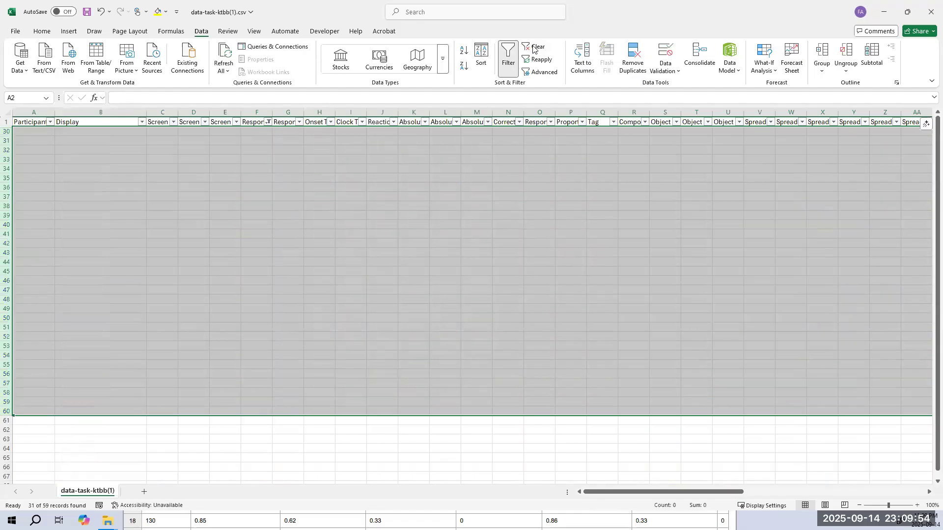
# - Clear the Response Type filter and turn off filtering for the header row
pyautogui.click(534, 48)
pyautogui.click(508, 56)
pyautogui.click(385, 202)
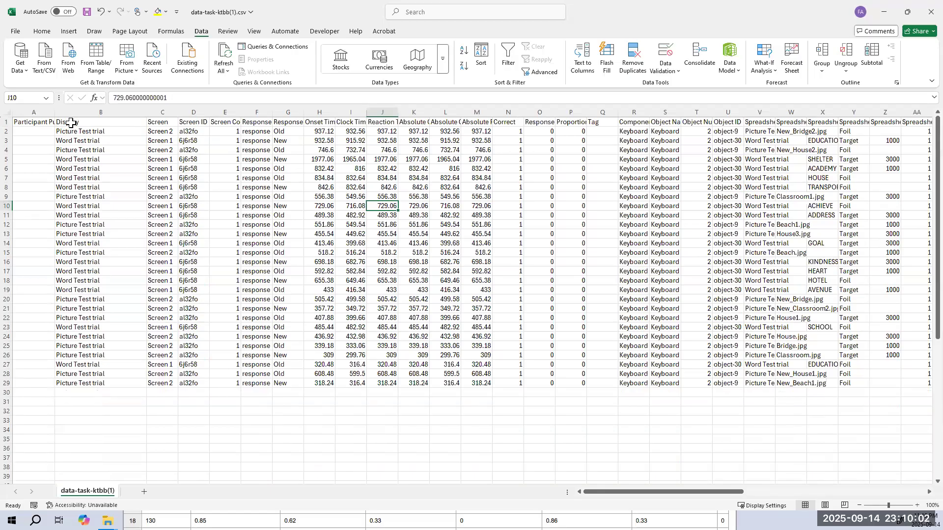
# - Delete columns C through F, from Screen through Response Type
pyautogui.moveTo(162, 113); pyautogui.dragTo(240, 157)
pyautogui.rightClick(241, 157)
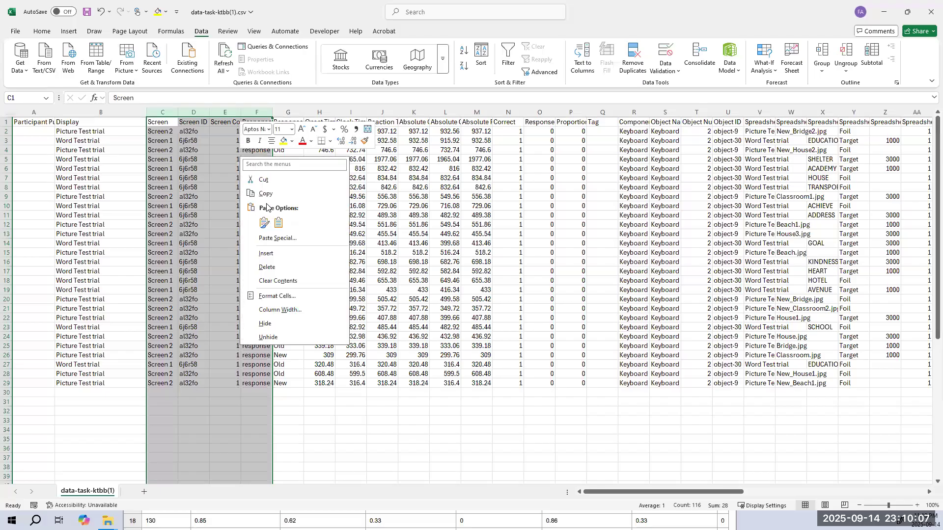
pyautogui.click(277, 266)
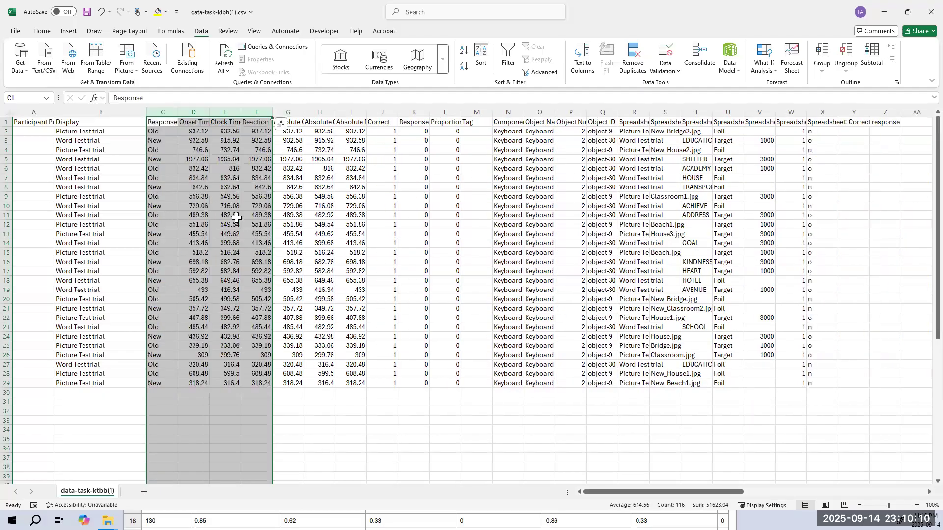
pyautogui.click(246, 188)
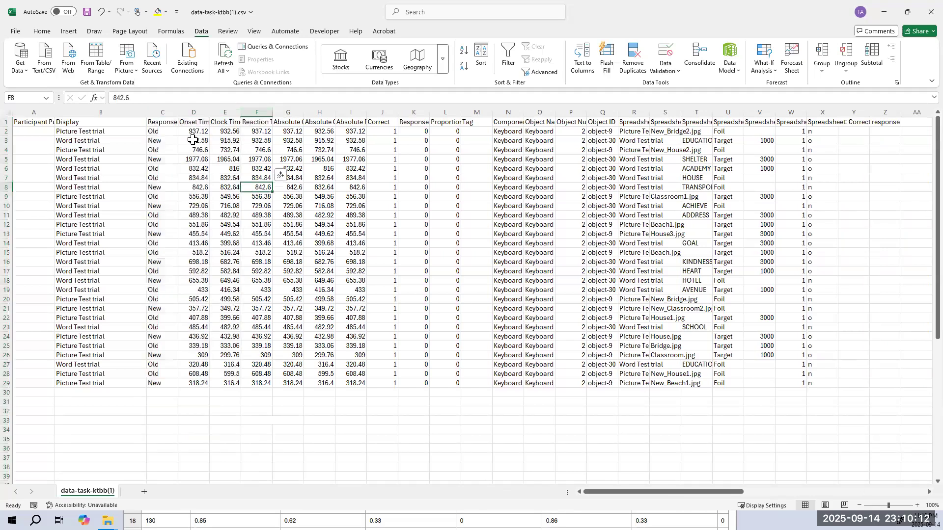
# - Delete the Onset Time and Clock Time columns, D and E
pyautogui.click(193, 115)
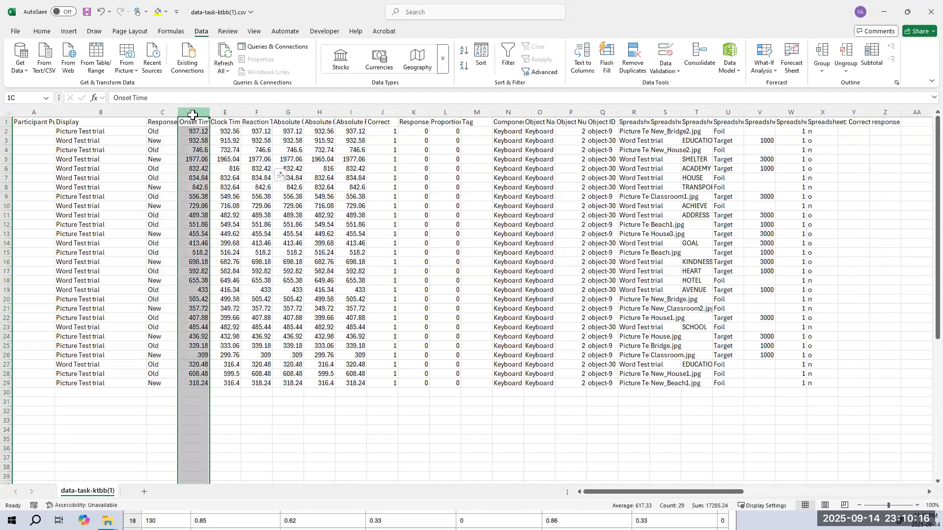
pyautogui.moveTo(193, 115); pyautogui.dragTo(225, 114)
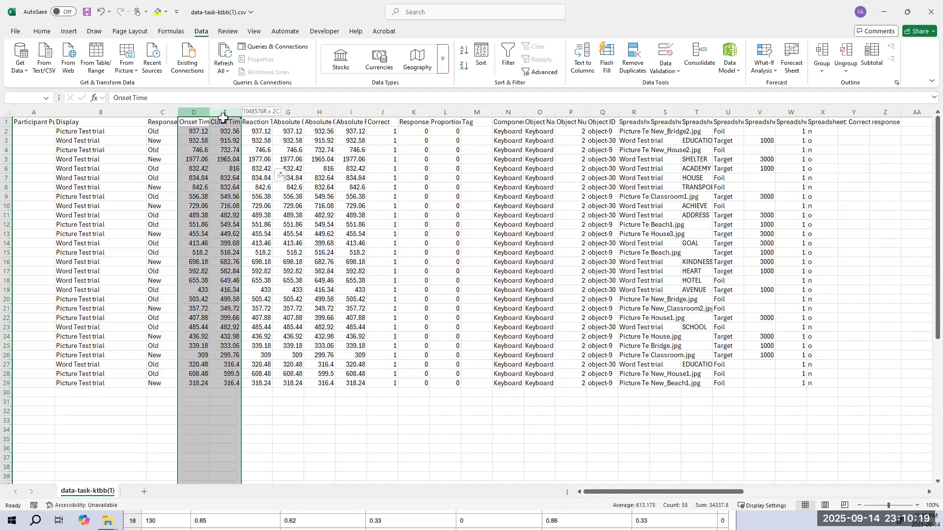
pyautogui.rightClick(215, 170)
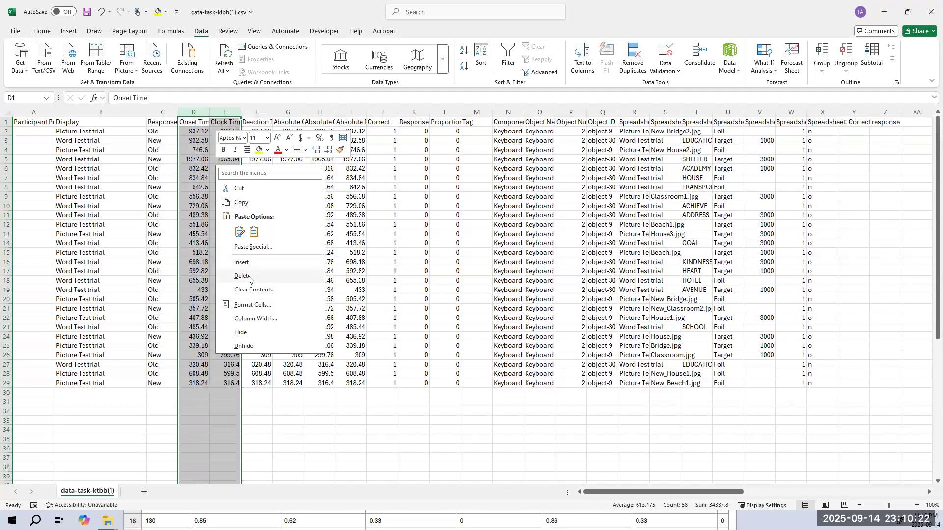
# - Delete the three Absolute time columns, E through G, beginning with Absolute Onset Time
pyautogui.moveTo(225, 113); pyautogui.dragTo(286, 168)
pyautogui.rightClick(287, 171)
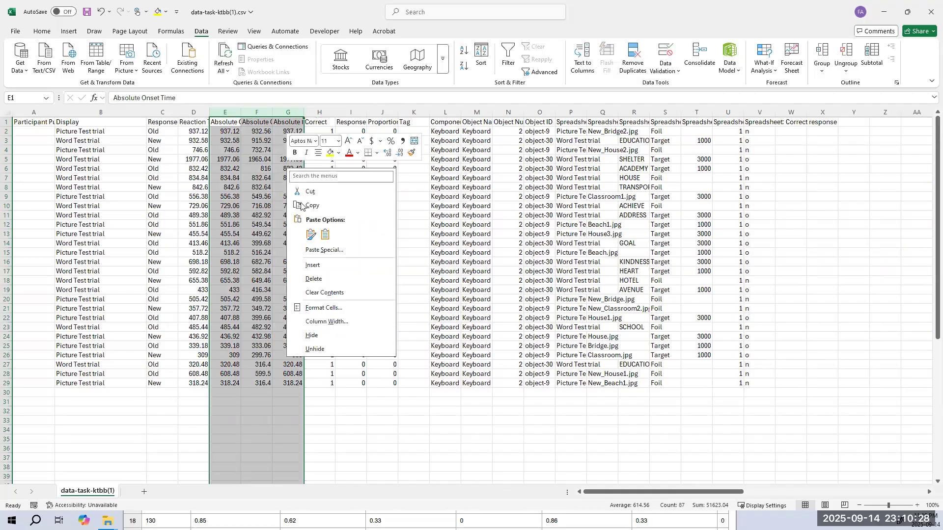
pyautogui.click(320, 275)
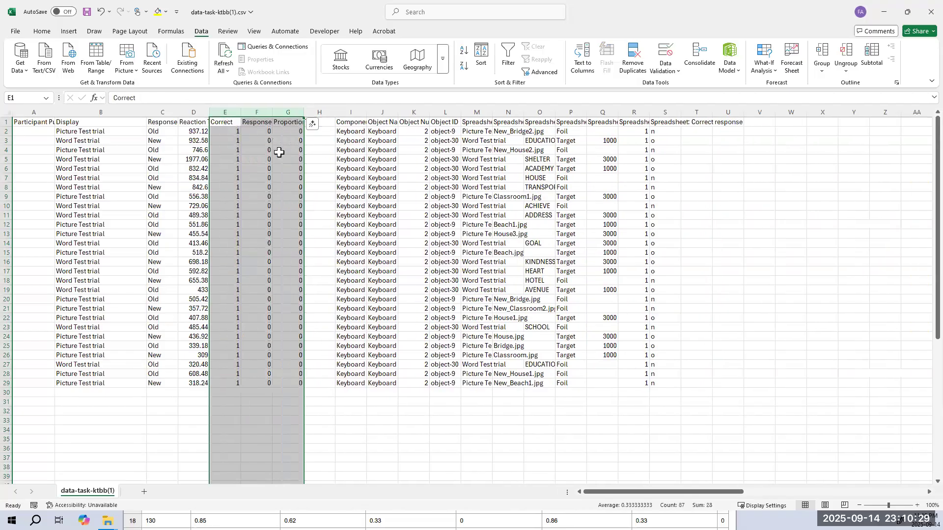
pyautogui.click(233, 133)
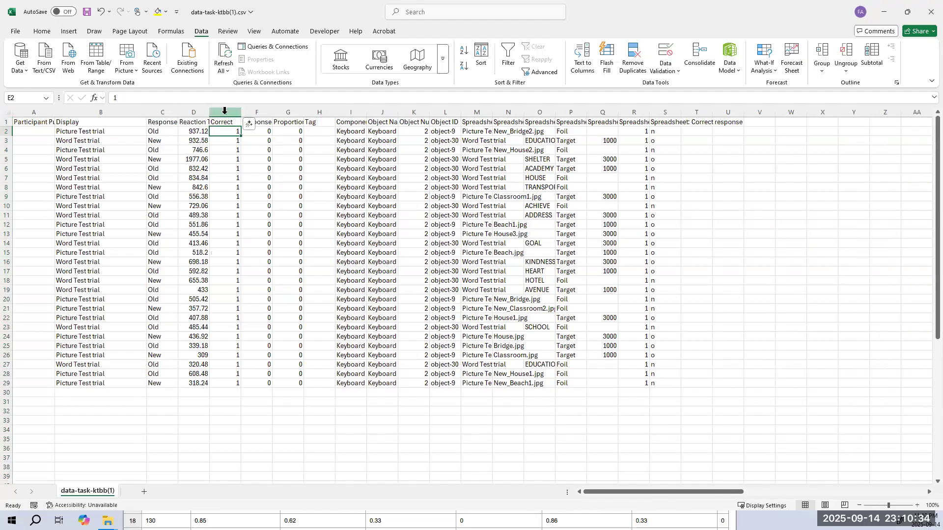
# - Delete columns E through L, from Correct through Object ID
pyautogui.moveTo(225, 109); pyautogui.dragTo(297, 123)
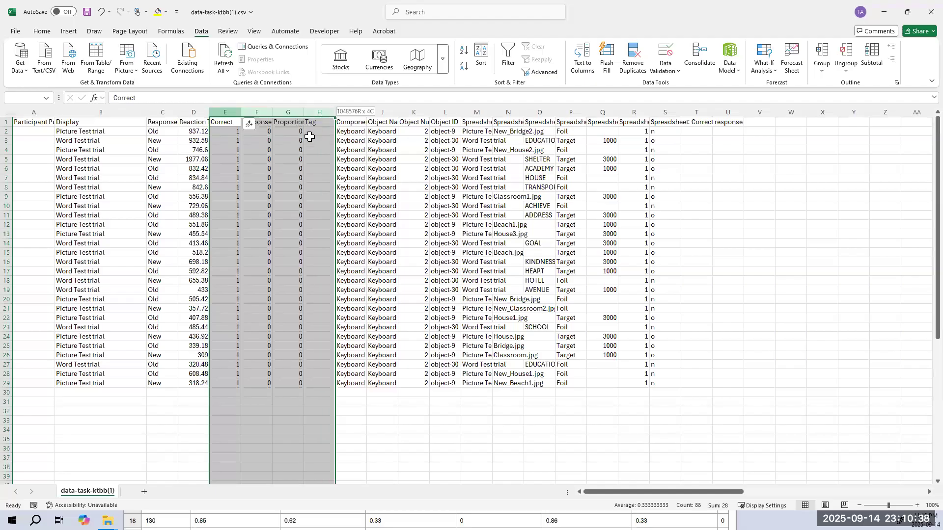
pyautogui.click(298, 159)
pyautogui.moveTo(226, 112); pyautogui.dragTo(350, 120)
pyautogui.moveTo(430, 134)
pyautogui.mouseDown()
pyautogui.moveTo(457, 136)
pyautogui.moveTo(436, 142)
pyautogui.mouseUp()
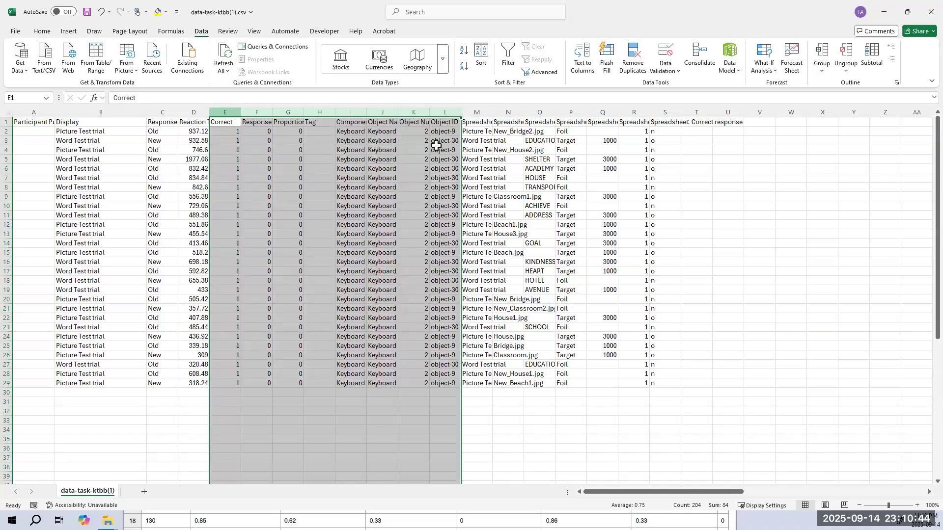
pyautogui.rightClick(437, 148)
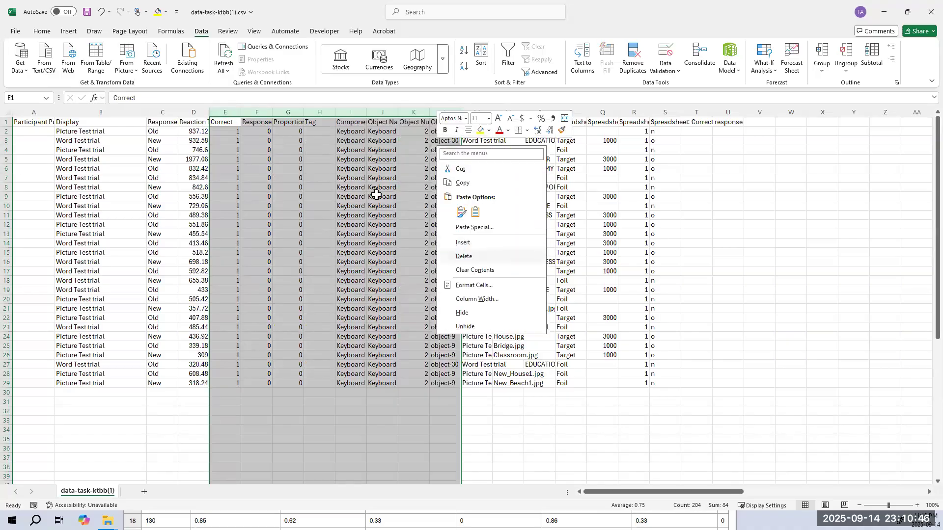
pyautogui.click(462, 256)
# - Widen the Spreadsheet columns E through K so their full headers fit
pyautogui.moveTo(233, 113); pyautogui.dragTo(424, 141)
pyautogui.click(288, 112)
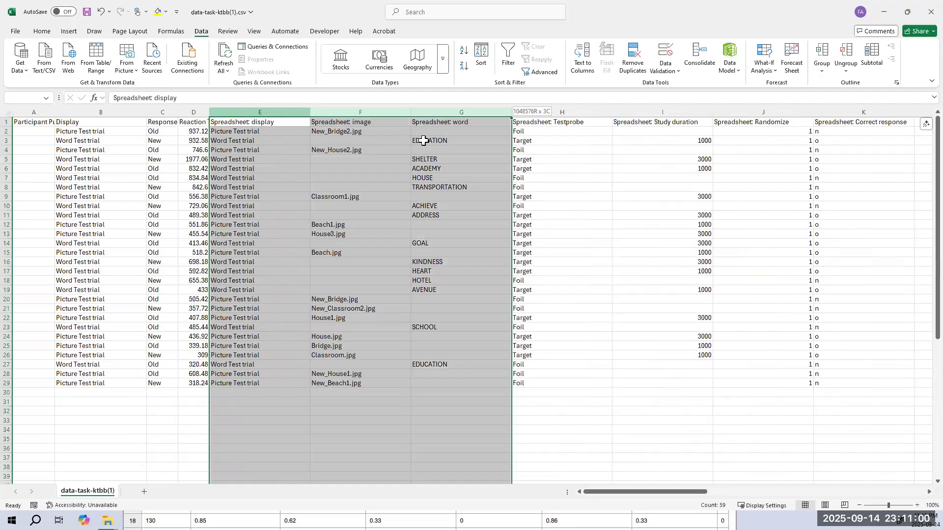
pyautogui.click(357, 223)
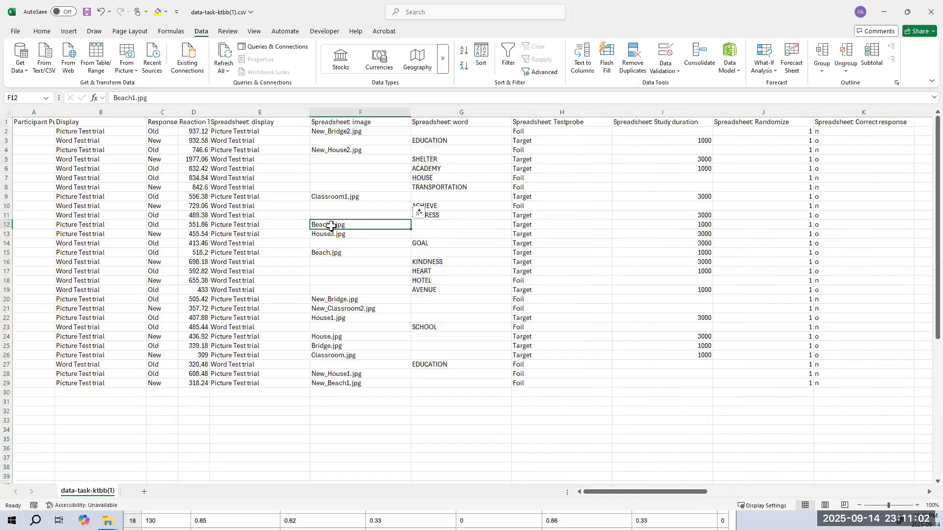
# - Examine the picture and word stimuli in the Spreadsheet image and word columns against their test probe and study duration
pyautogui.click(332, 234)
pyautogui.click(334, 226)
pyautogui.click(698, 227)
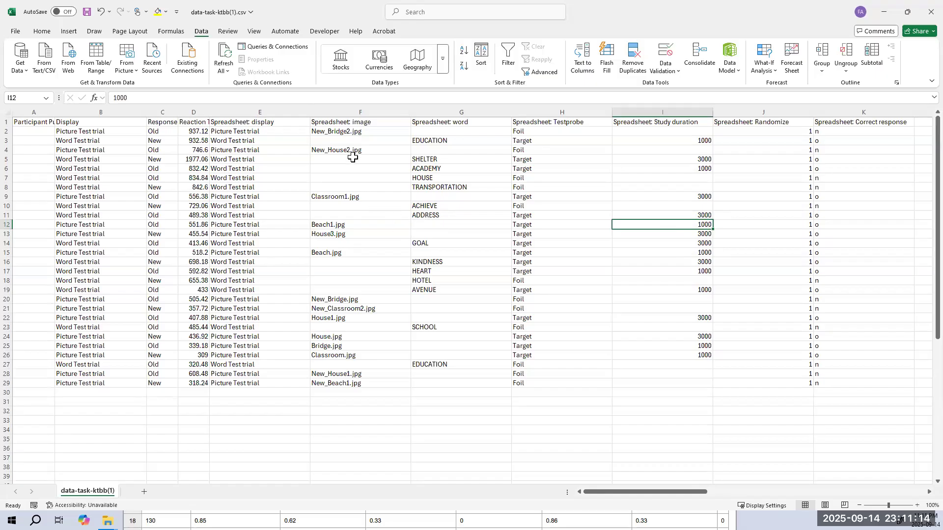
pyautogui.moveTo(345, 137); pyautogui.dragTo(354, 386)
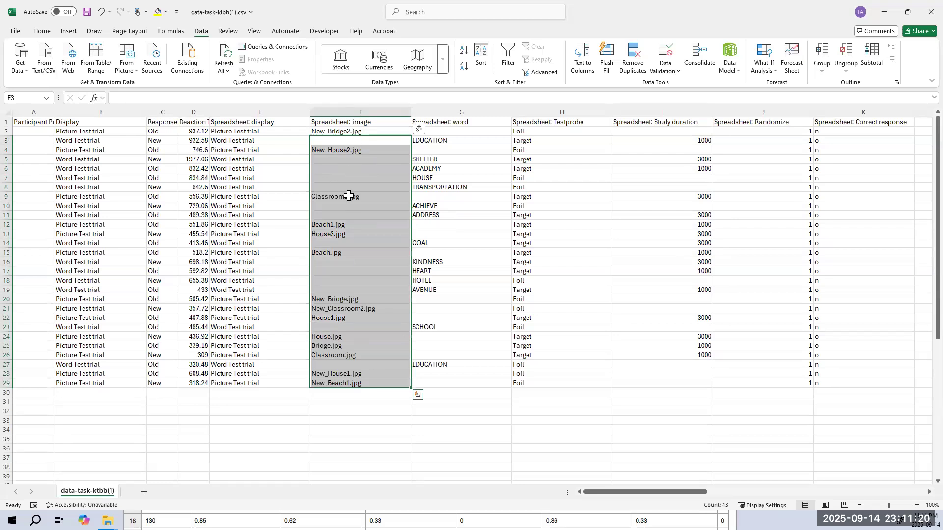
pyautogui.click(356, 178)
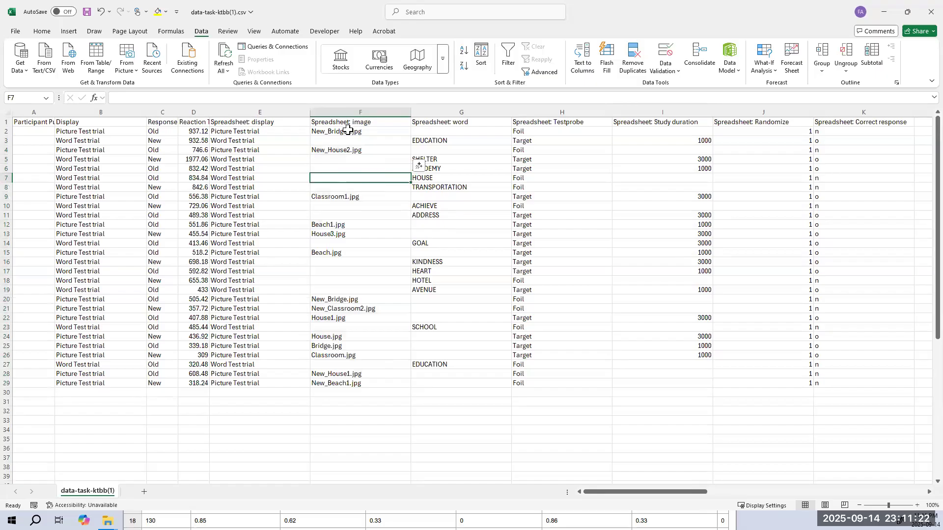
pyautogui.moveTo(353, 108); pyautogui.dragTo(456, 148)
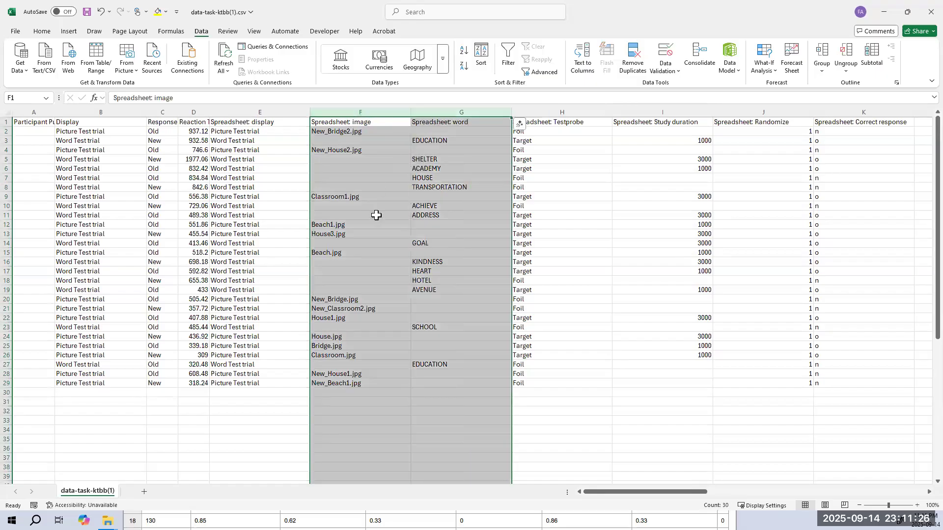
pyautogui.click(350, 168)
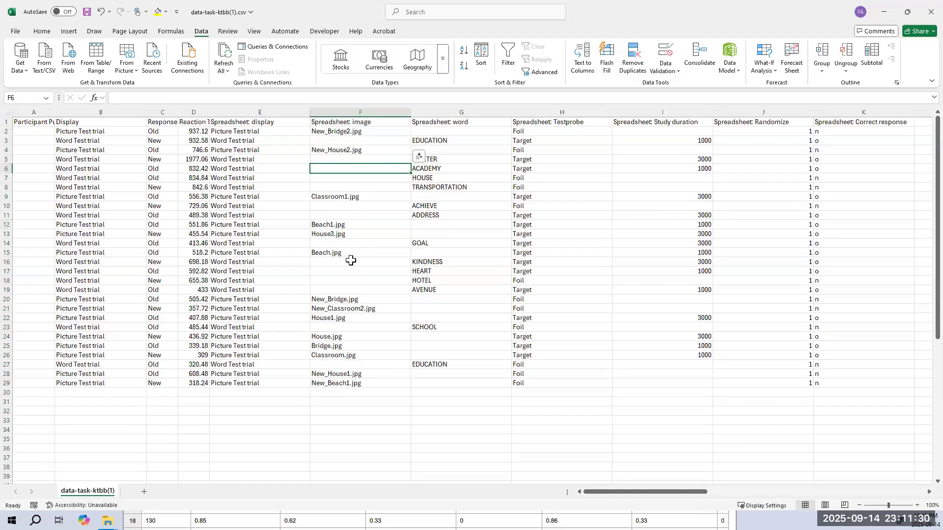
pyautogui.click(362, 335)
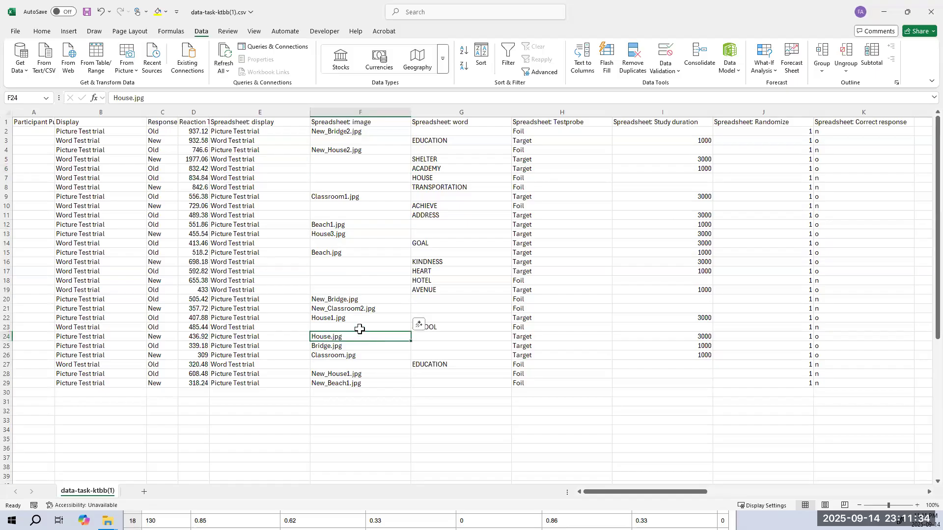
pyautogui.click(366, 113)
pyautogui.moveTo(366, 113); pyautogui.dragTo(422, 118)
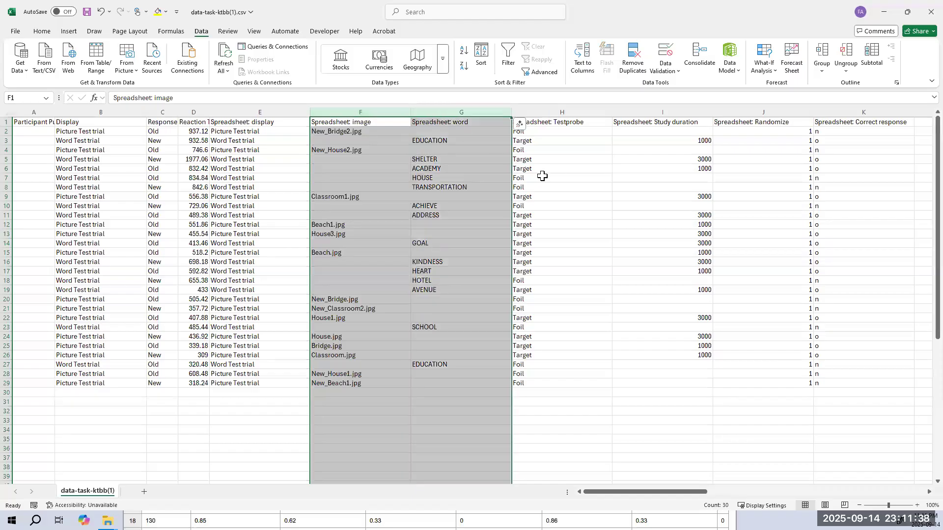
pyautogui.click(581, 178)
# - Delete the Spreadsheet: Randomize column, column J
pyautogui.click(740, 111)
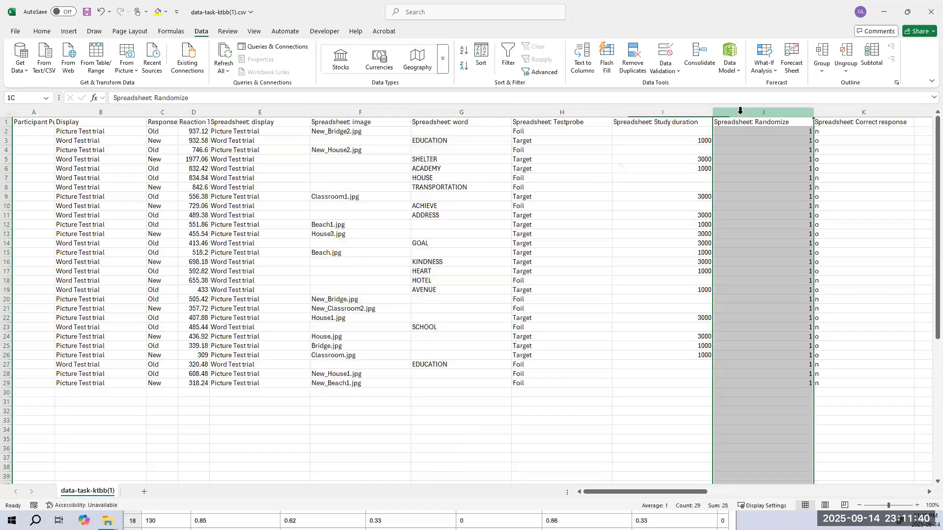
pyautogui.rightClick(740, 111)
pyautogui.click(781, 224)
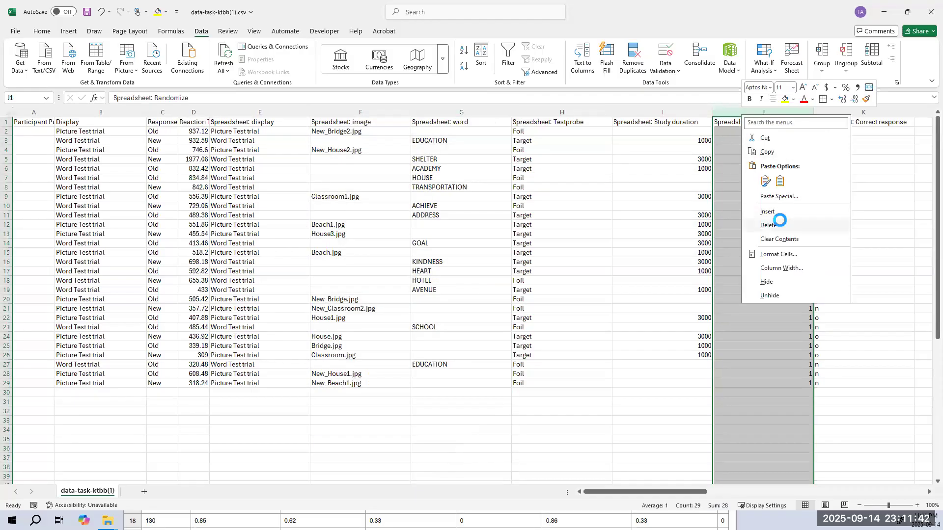
pyautogui.click(731, 133)
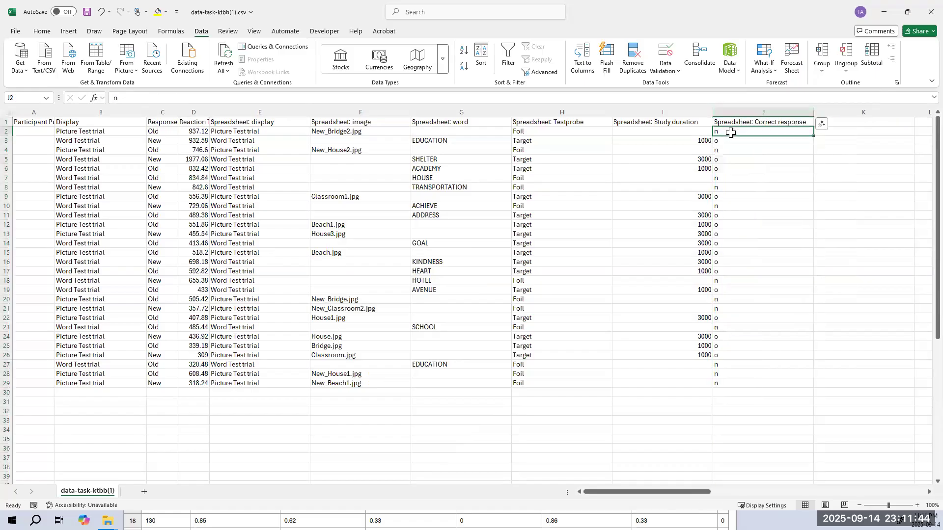
# - Enter participant ID 101 in cell A2 and fill it down through A29 for all trials
pyautogui.click(40, 134)
pyautogui.write('101')
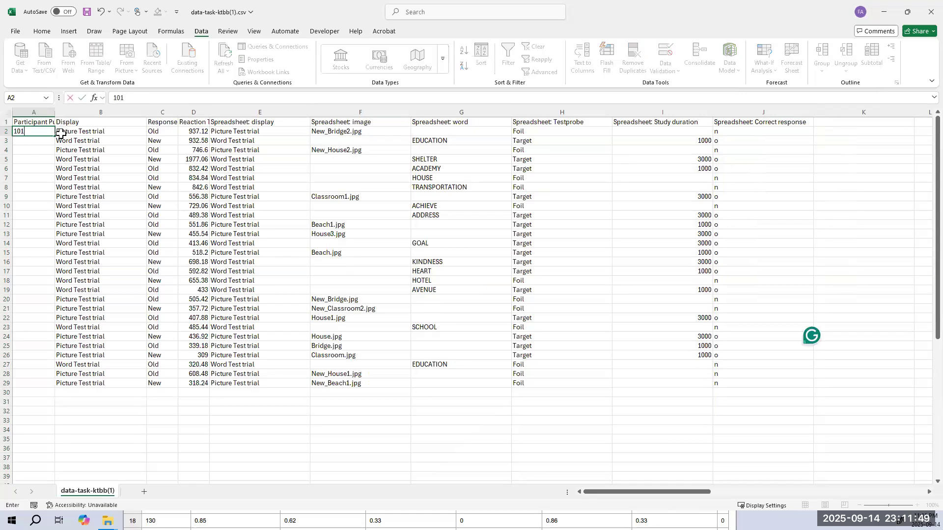
pyautogui.click(42, 151)
pyautogui.click(41, 132)
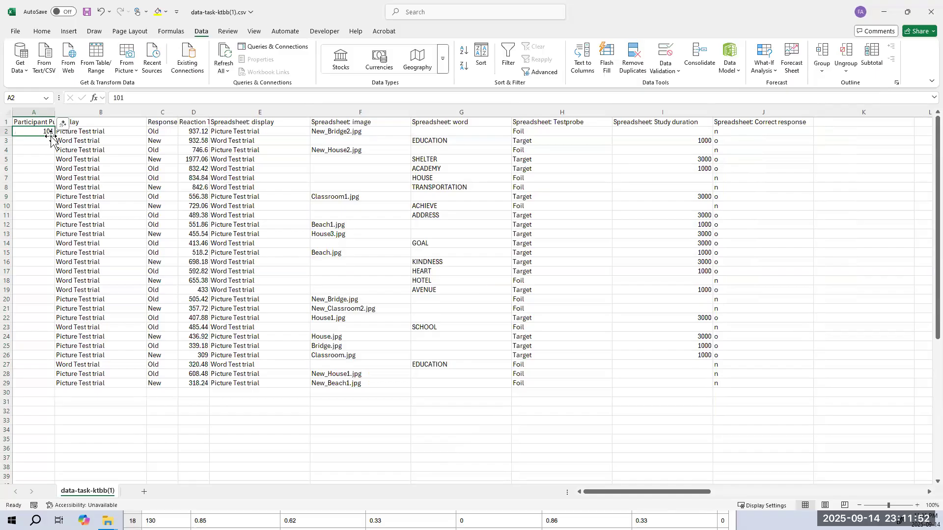
pyautogui.moveTo(53, 137); pyautogui.dragTo(50, 388)
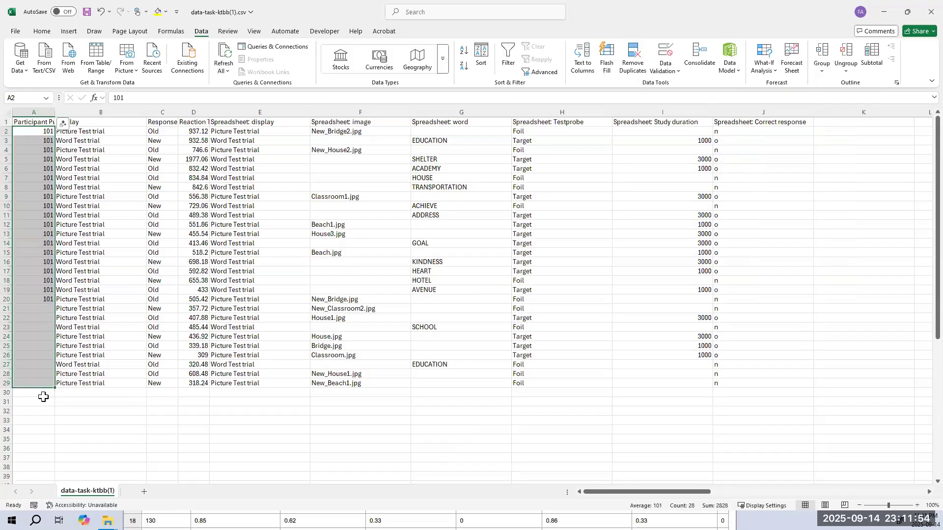
# - Enter participant ID 103 in cell A30 and fill it down through A56
pyautogui.click(42, 395)
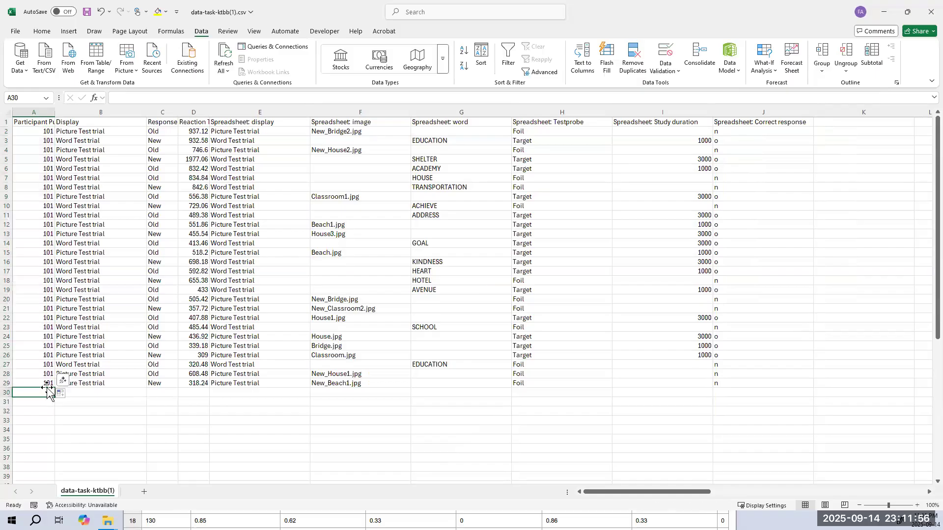
pyautogui.write('103')
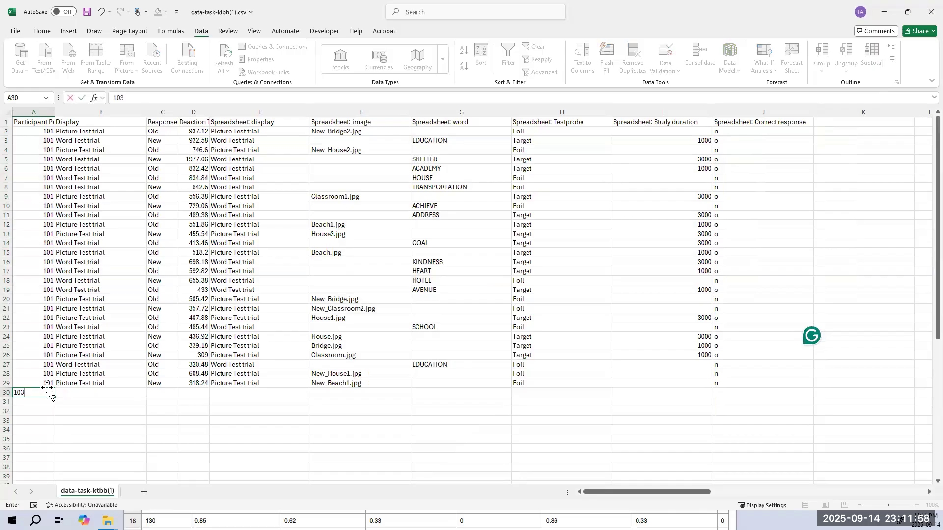
pyautogui.moveTo(54, 396); pyautogui.dragTo(72, 425)
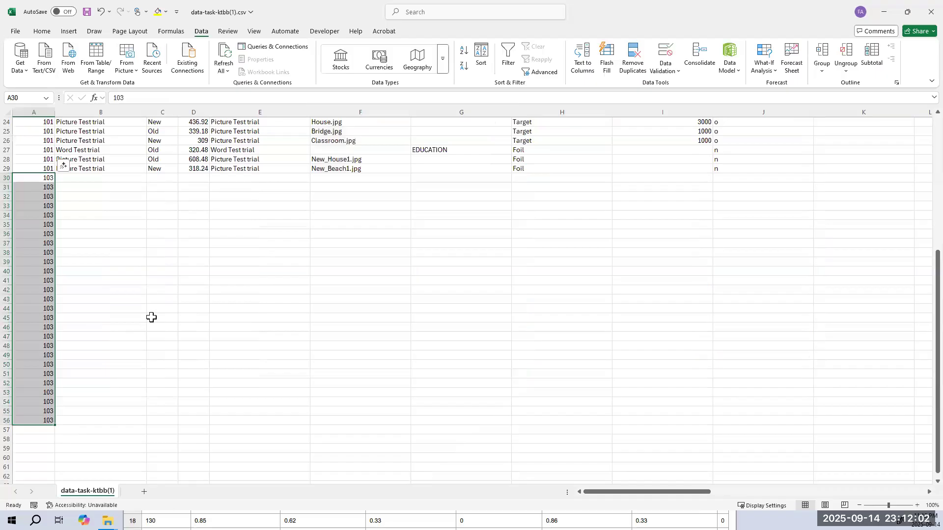
# - Copy participant 101's trial data in B2:J29 and paste it at B30 beside the 103 IDs
pyautogui.scroll(5, 138, 318)
pyautogui.scroll(3, 96, 336)
pyautogui.moveTo(85, 131); pyautogui.dragTo(781, 385)
pyautogui.rightClick(542, 225)
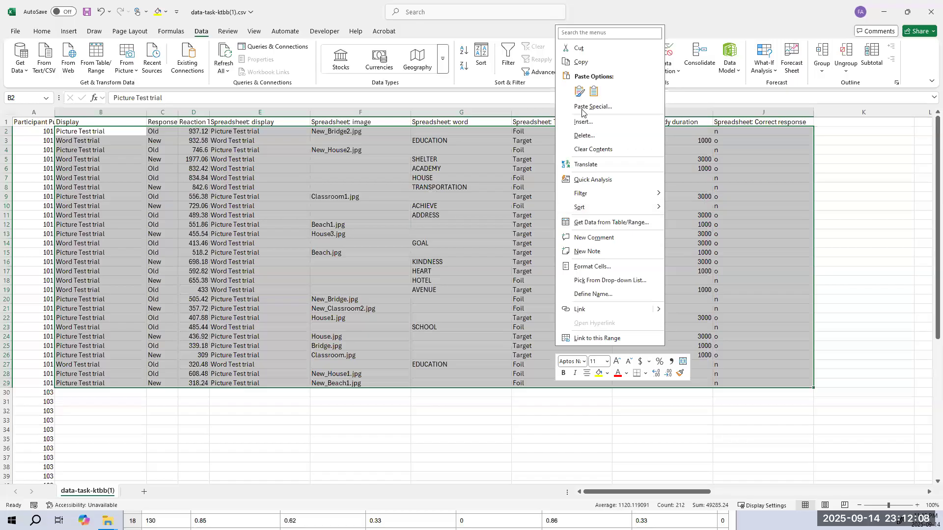
pyautogui.click(578, 62)
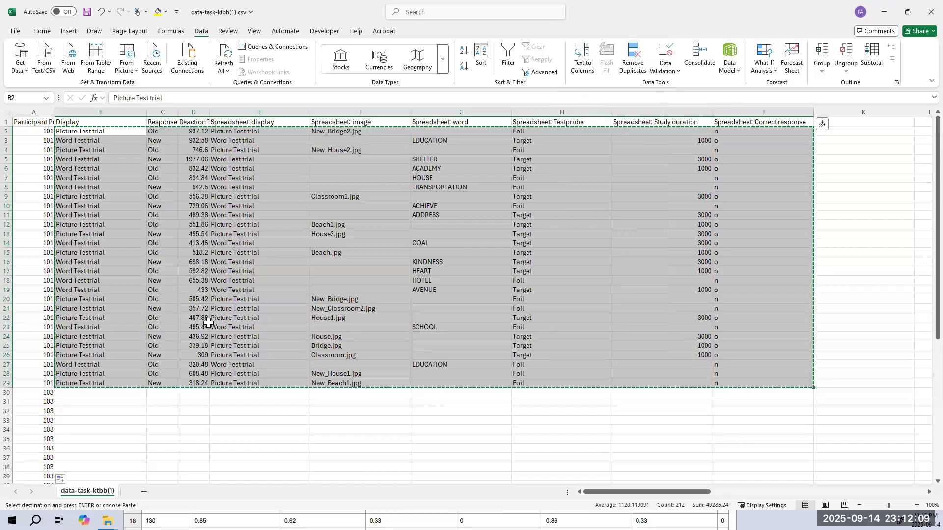
pyautogui.rightClick(101, 392)
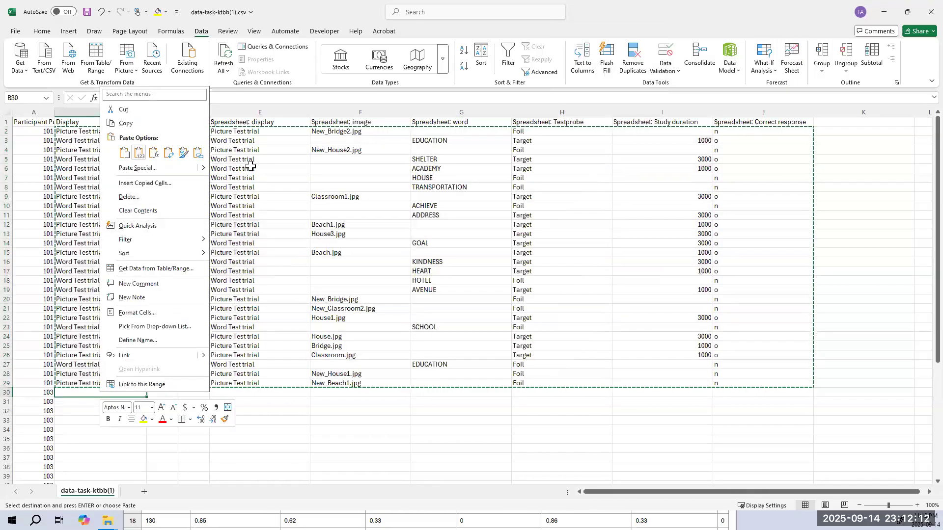
pyautogui.click(124, 153)
# - Change the correct responses of participant 103's first three trials to o in J30, n in J31 and o in J32
pyautogui.scroll(-2, 720, 313)
pyautogui.scroll(-2, 720, 313)
pyautogui.moveTo(716, 278); pyautogui.dragTo(720, 376)
pyautogui.click(713, 278)
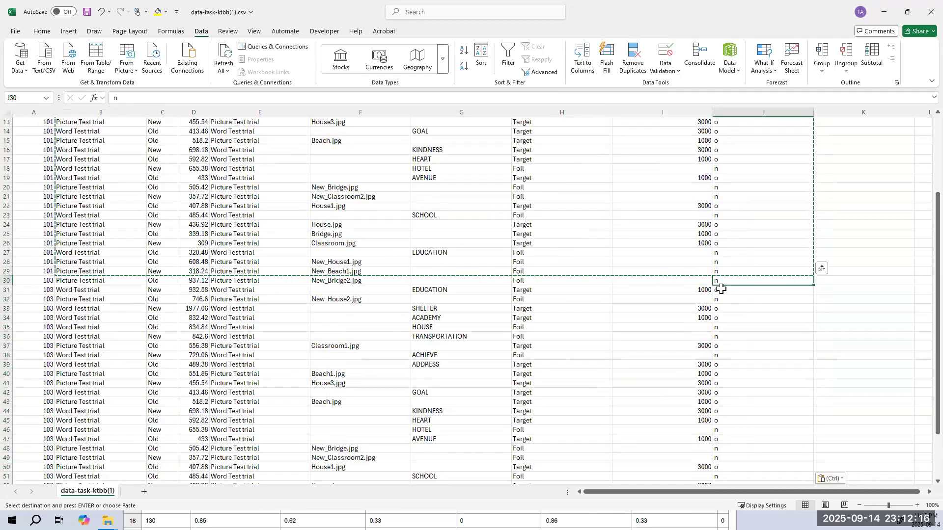
pyautogui.doubleClick(715, 280)
pyautogui.press('BackSpace')
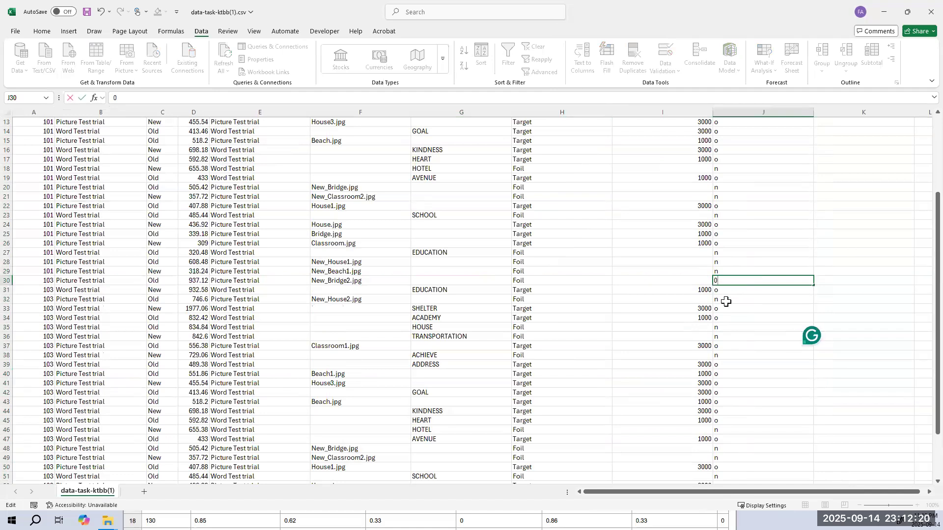
pyautogui.press('BackSpace')
pyautogui.write('o')
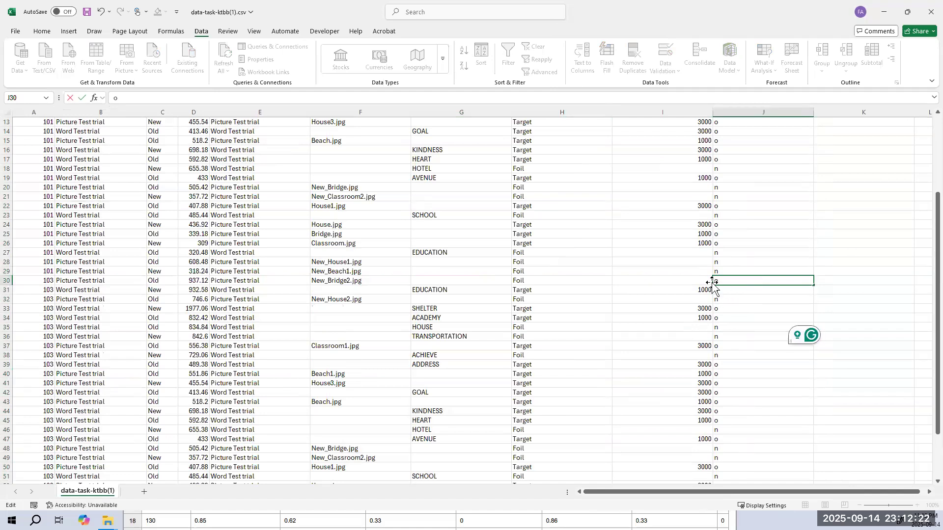
pyautogui.click(717, 290)
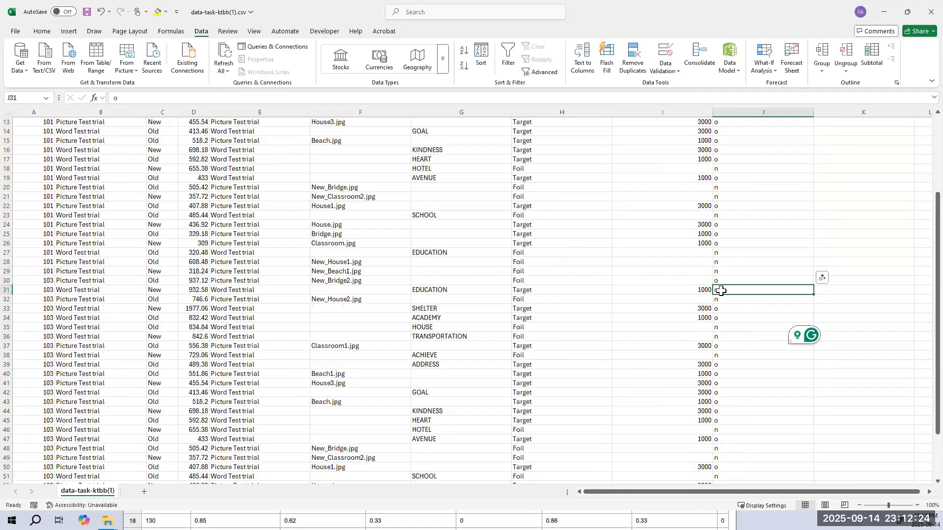
pyautogui.write('n')
pyautogui.hotkey('ctrl', 'Return')
pyautogui.click(724, 302)
pyautogui.write('o')
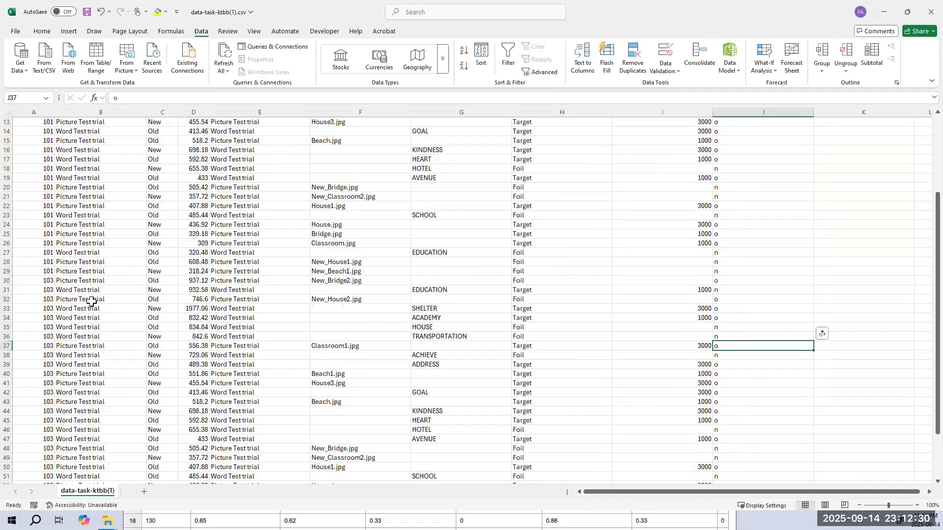
# - Examine the stacked trials of participants 101 and 103, including their word stimuli, down to the end of the data
pyautogui.moveTo(88, 301); pyautogui.dragTo(373, 327)
pyautogui.moveTo(636, 406); pyautogui.dragTo(653, 481)
pyautogui.click(426, 353)
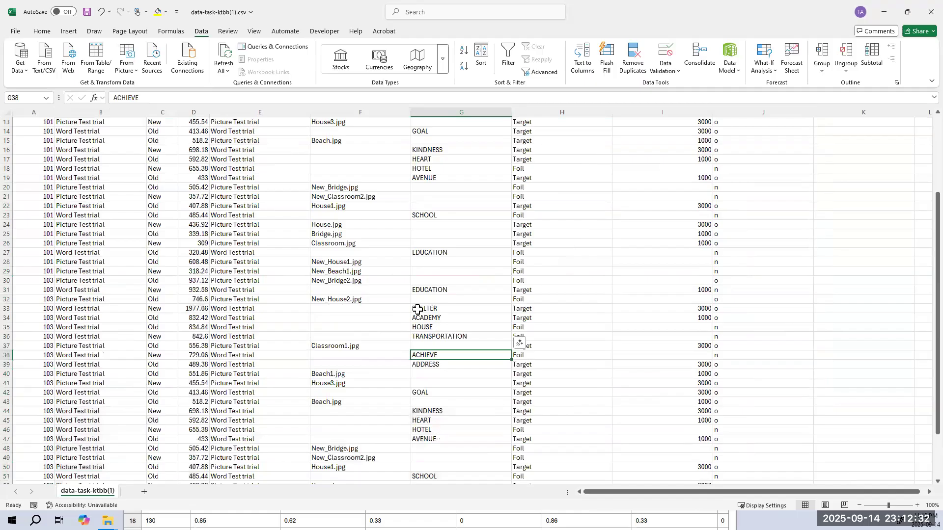
pyautogui.moveTo(422, 307); pyautogui.dragTo(441, 467)
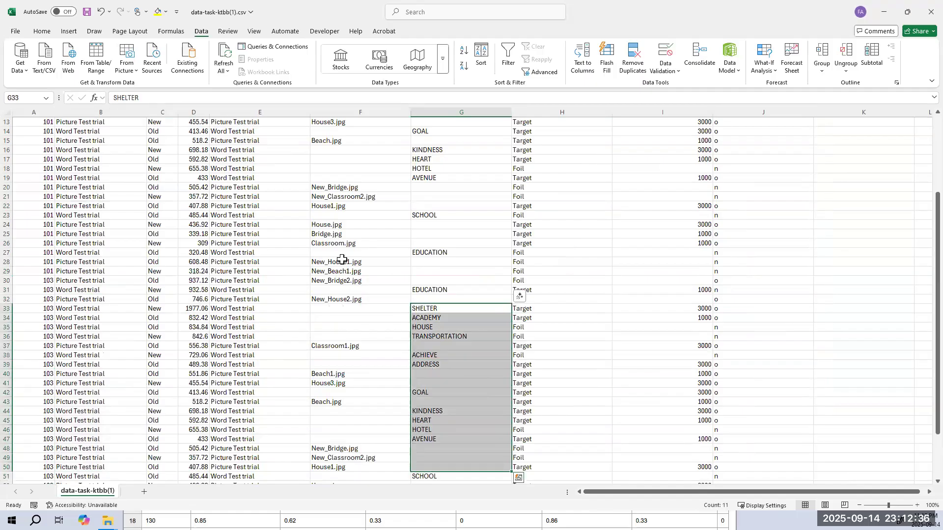
pyautogui.scroll(-8, 246, 260)
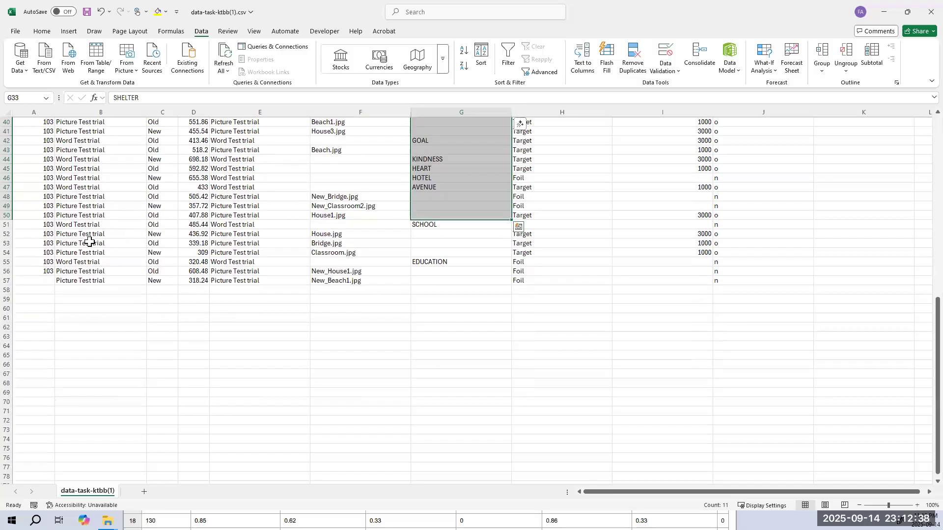
pyautogui.scroll(12, 86, 236)
pyautogui.scroll(-8, 86, 233)
pyautogui.scroll(-20, 86, 233)
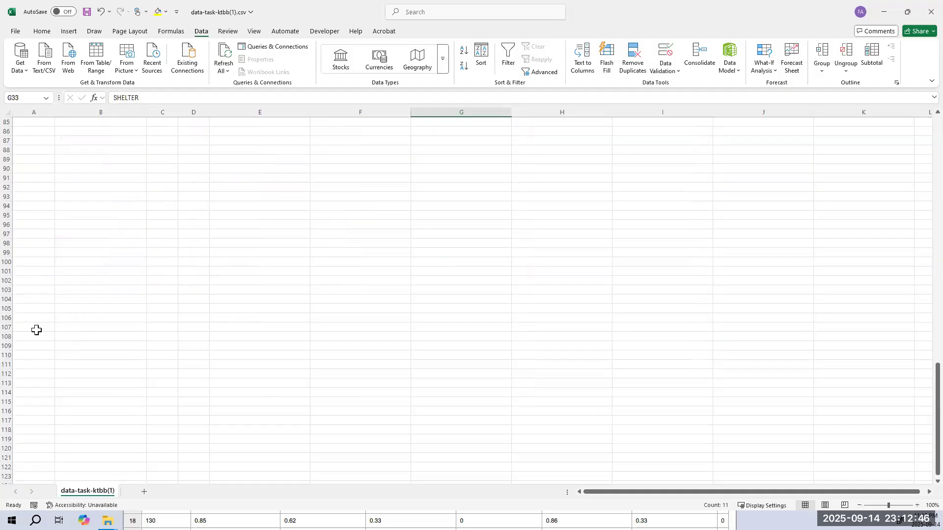
pyautogui.scroll(20, 37, 330)
pyautogui.scroll(1, 246, 285)
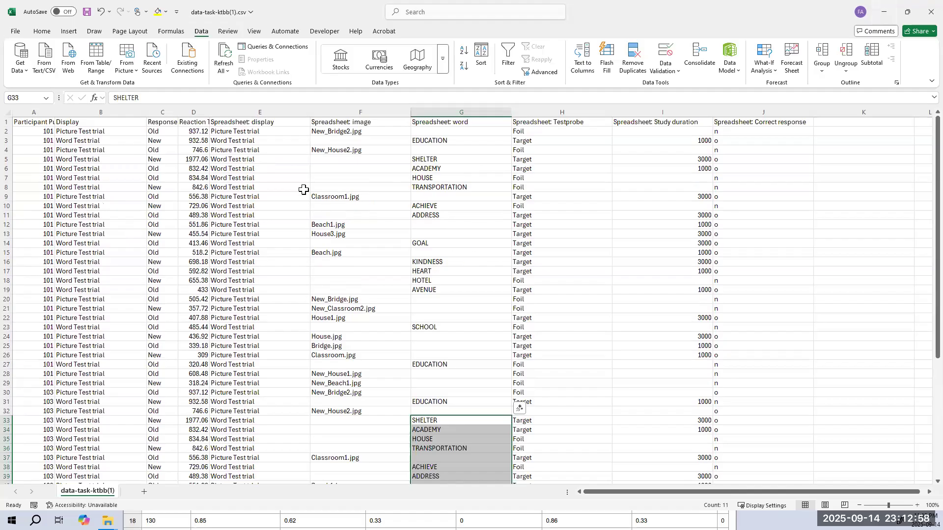
pyautogui.scroll(-1, 304, 191)
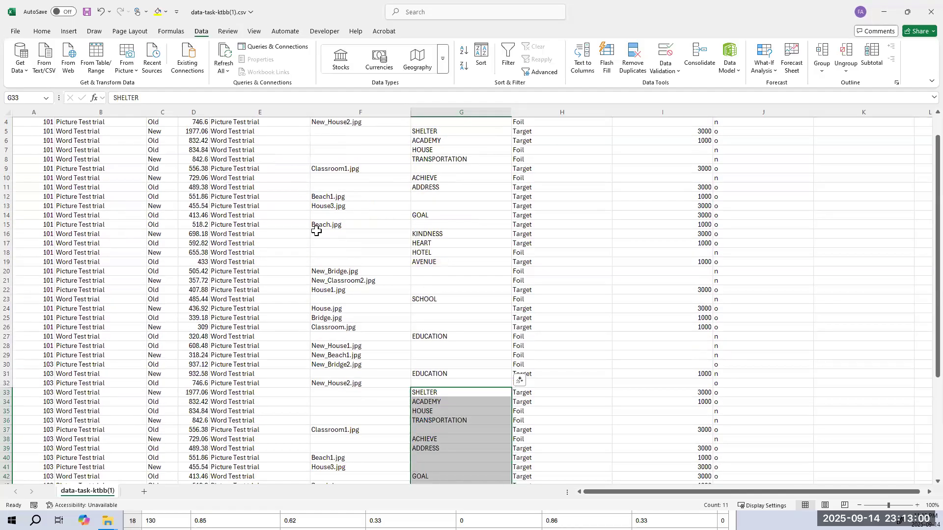
pyautogui.scroll(1, 316, 230)
# - Review the whole combined dataset and compare the Response values with Spreadsheet: Correct response in the first trials
pyautogui.moveTo(39, 123); pyautogui.dragTo(789, 444)
pyautogui.scroll(7, 665, 349)
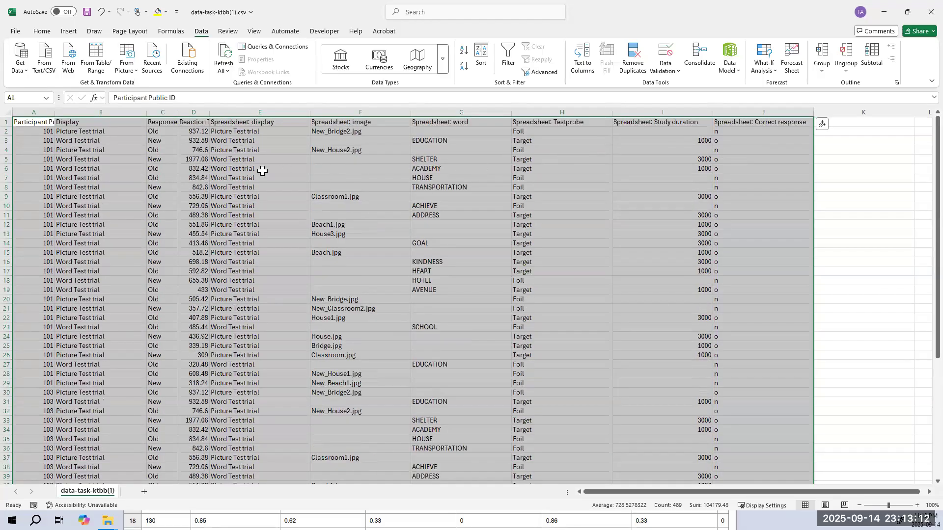
pyautogui.click(156, 131)
pyautogui.click(720, 132)
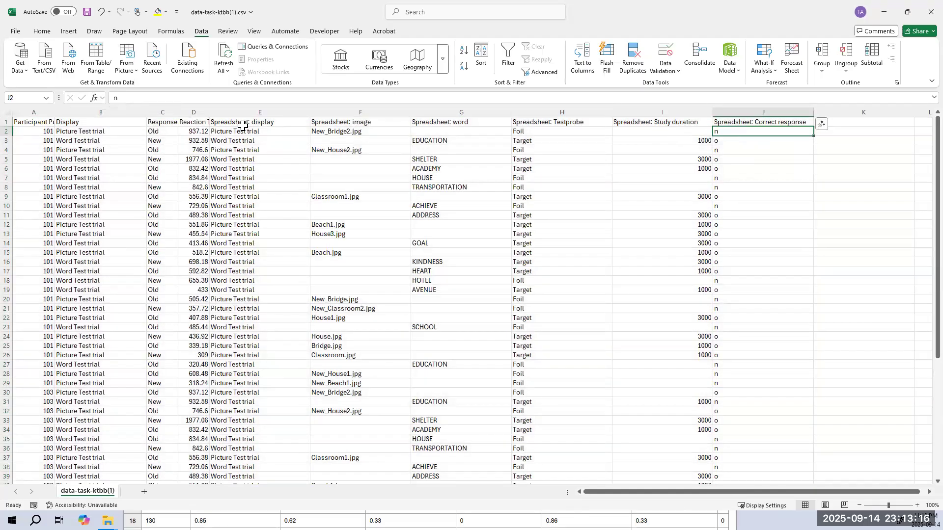
pyautogui.click(164, 132)
pyautogui.click(163, 139)
# - Add filters to the header row and filter the Display column to Picture Test trial only
pyautogui.click(37, 122)
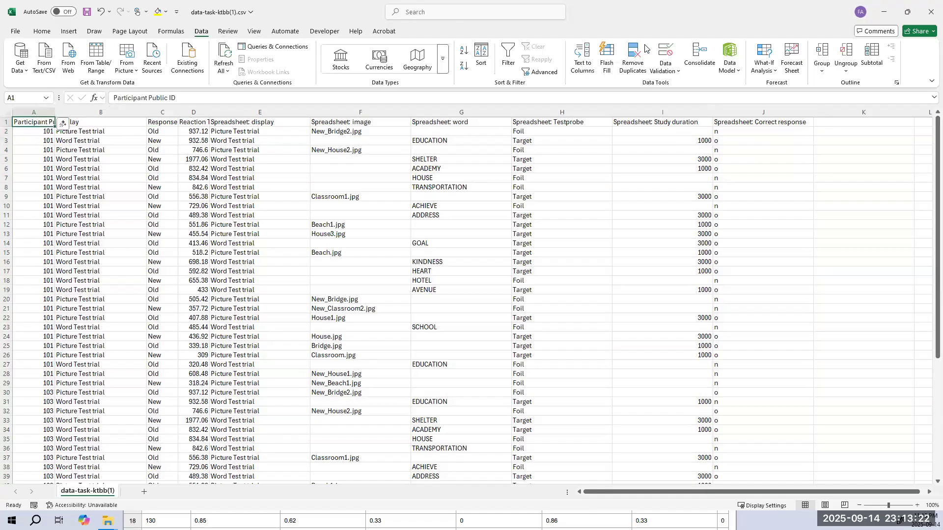
pyautogui.click(508, 55)
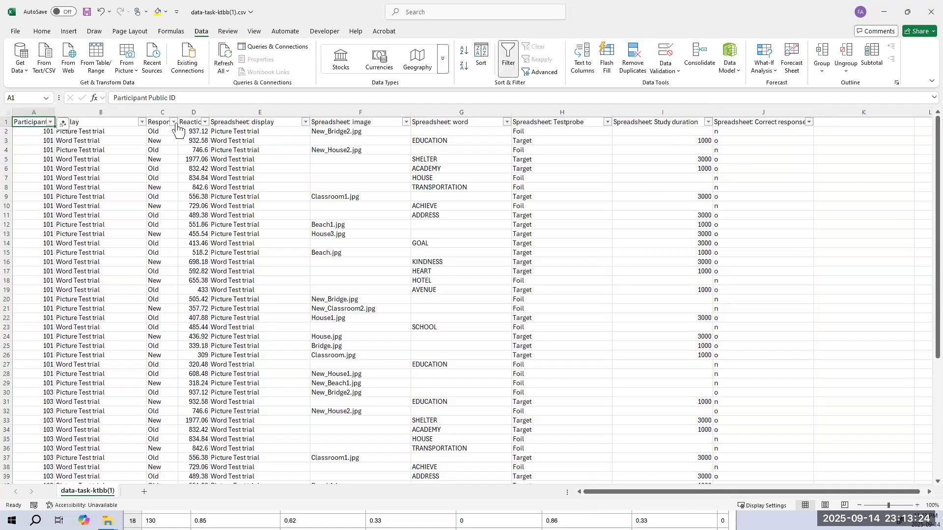
pyautogui.click(142, 122)
pyautogui.click(57, 267)
pyautogui.click(103, 342)
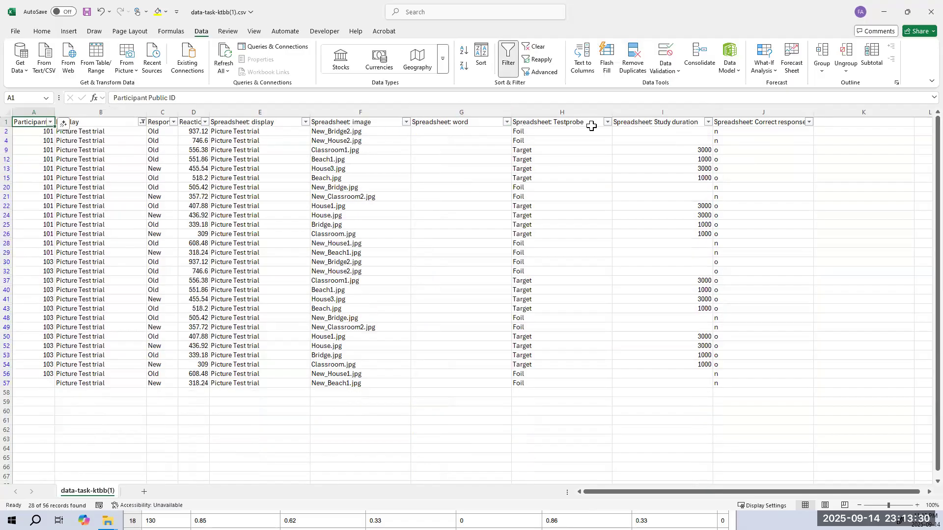
# - Filter Spreadsheet: Testprobe to Target and Spreadsheet: Study duration to 1000
pyautogui.click(607, 121)
pyautogui.click(510, 260)
pyautogui.click(568, 342)
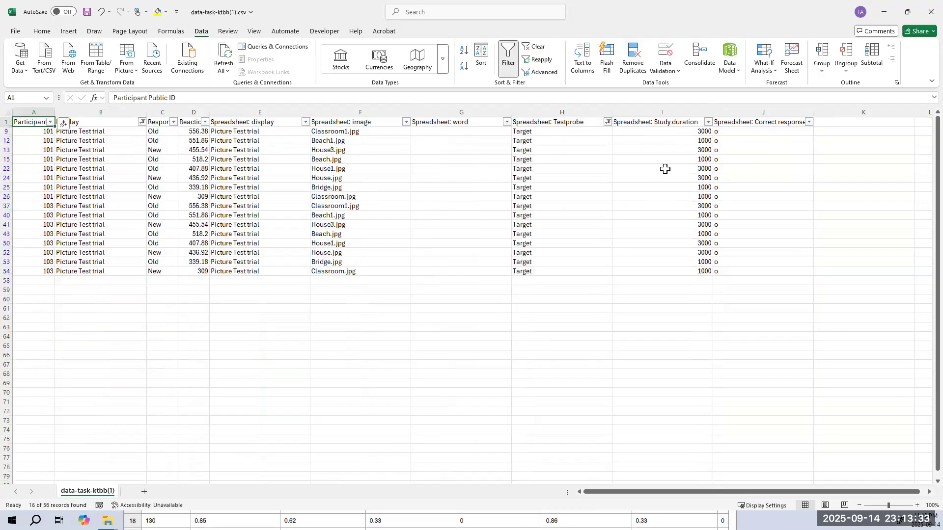
pyautogui.click(708, 123)
pyautogui.click(610, 268)
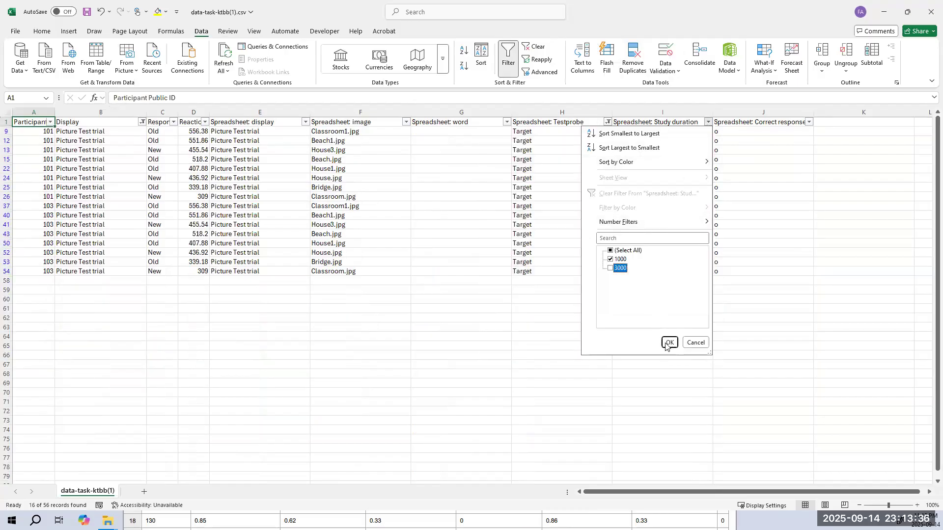
pyautogui.click(669, 343)
# - Compare the filtered trials' responses with the correct ones and enter the heading Target_1000ms_HR in J59 with 0.8 in J60
pyautogui.moveTo(719, 133); pyautogui.dragTo(719, 201)
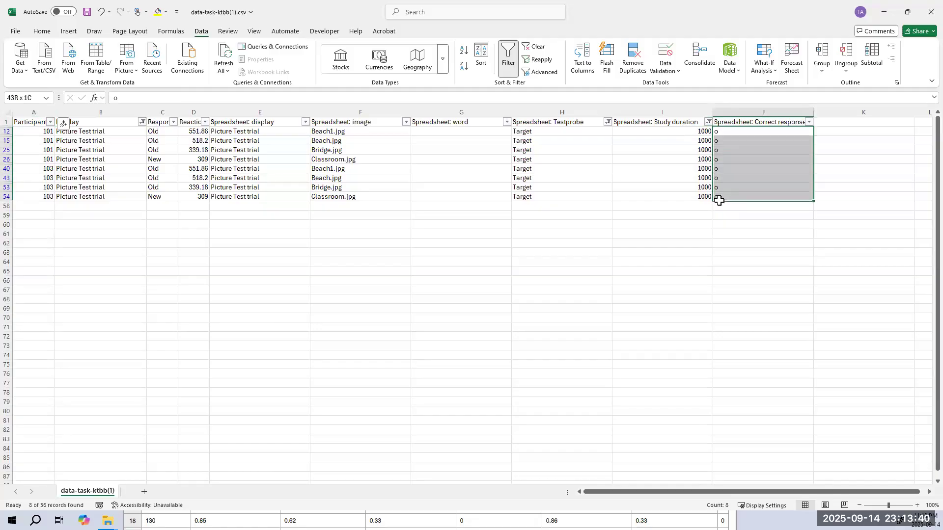
pyautogui.click(155, 161)
pyautogui.click(162, 197)
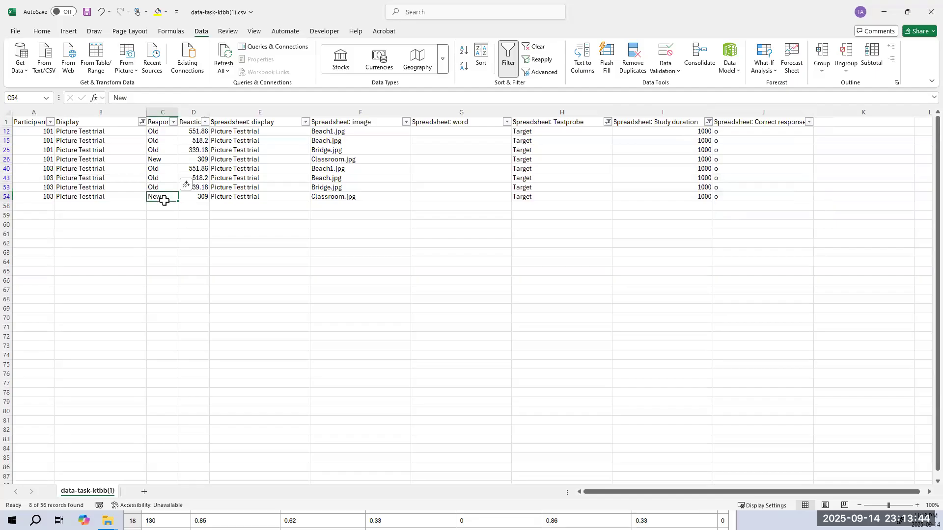
pyautogui.click(761, 217)
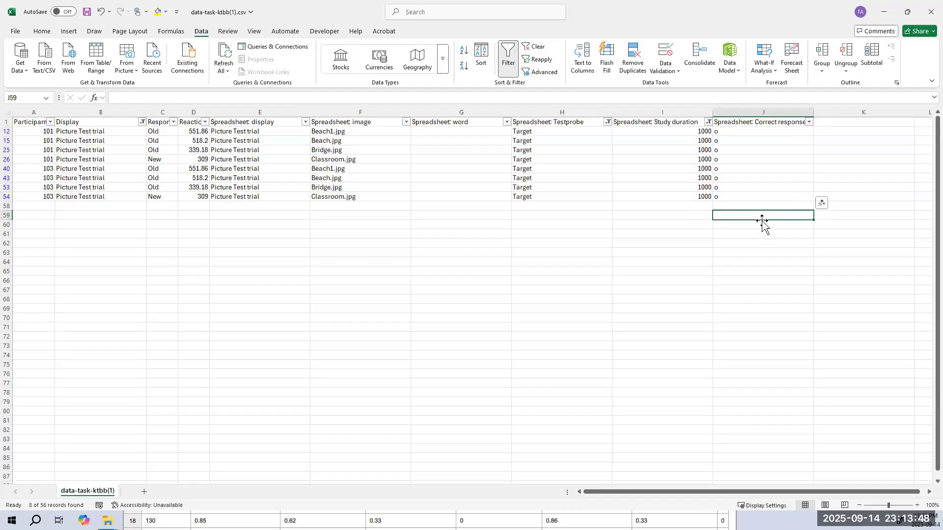
pyautogui.write('O')
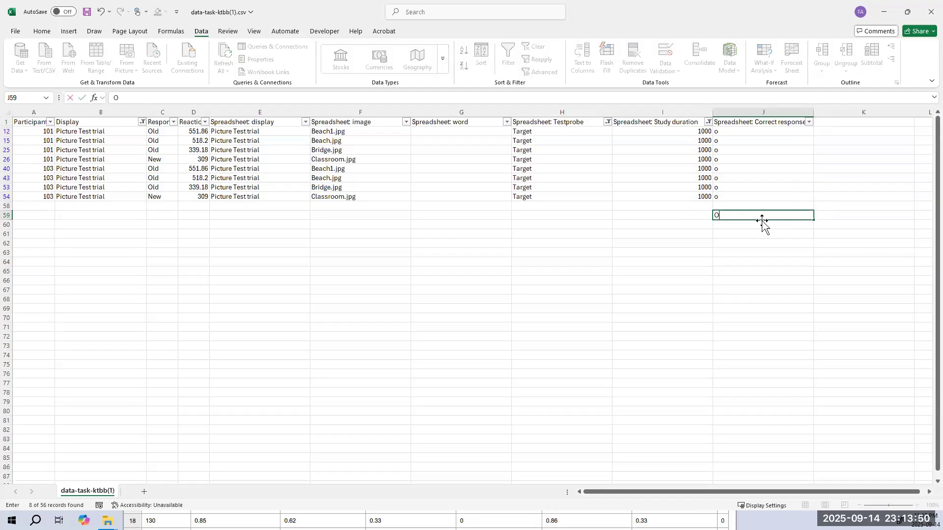
pyautogui.write('ld')
pyautogui.press('BackSpace')
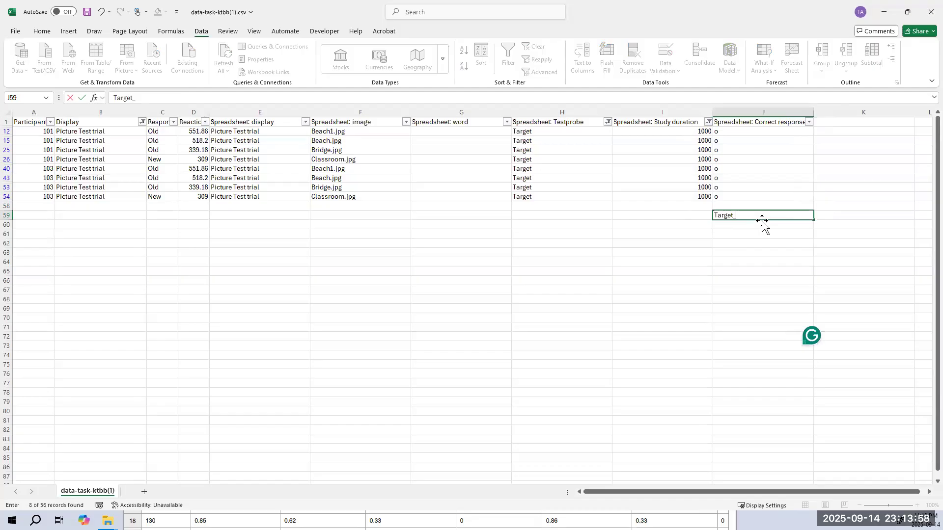
pyautogui.write('1000ms_HR')
pyautogui.press('Return')
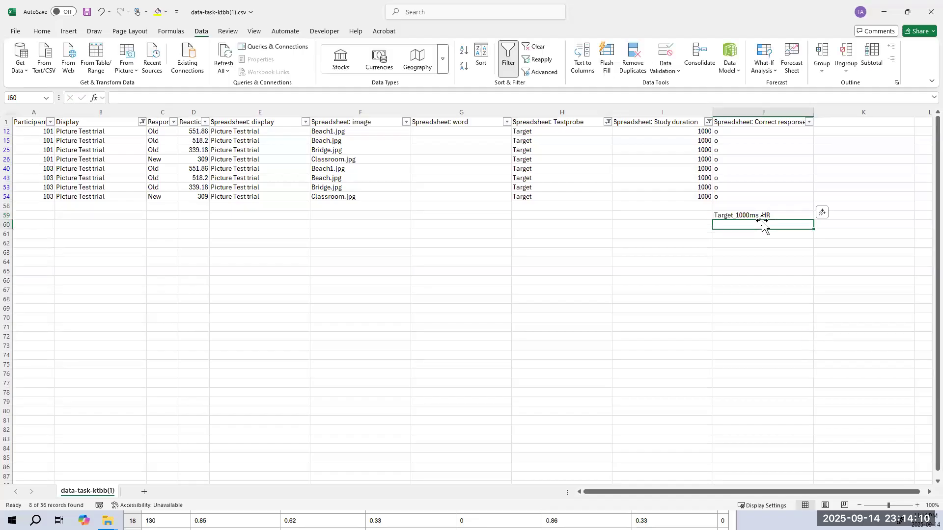
pyautogui.write('0.8')
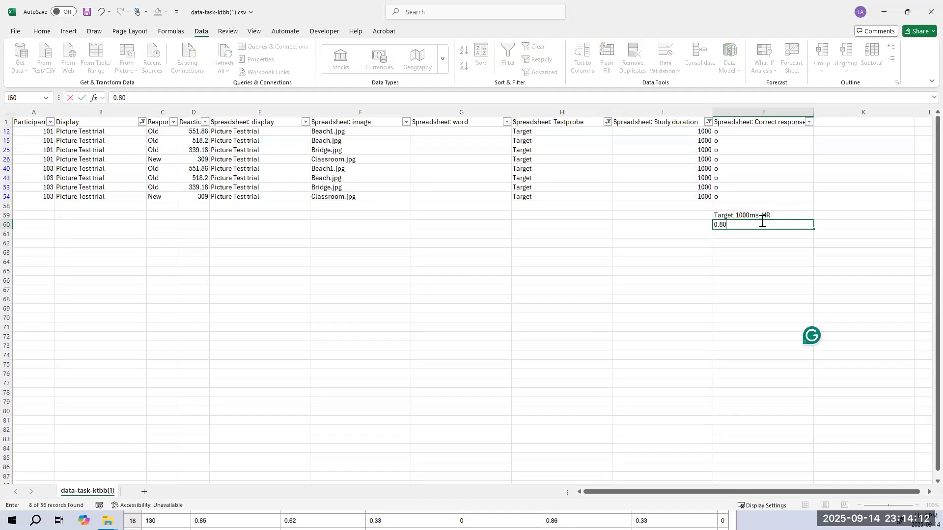
pyautogui.press('Up')
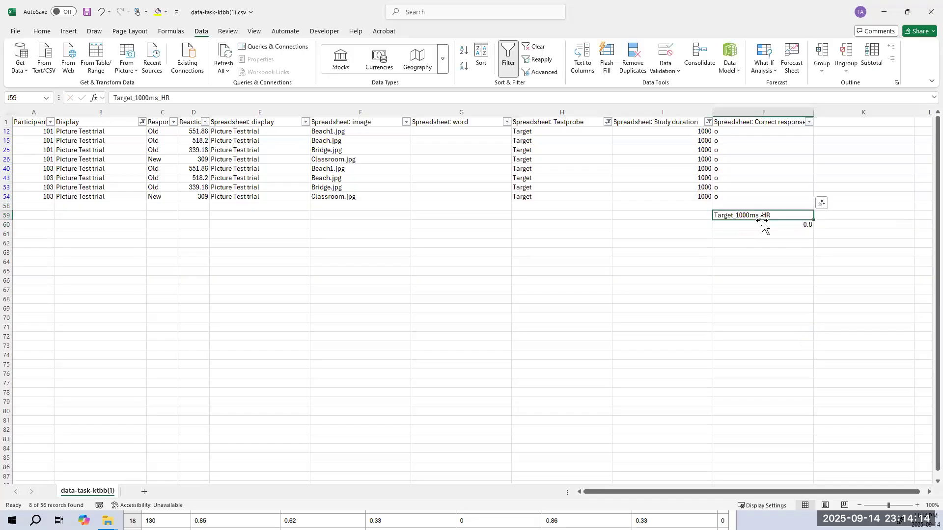
pyautogui.press('Right')
pyautogui.press('Right')
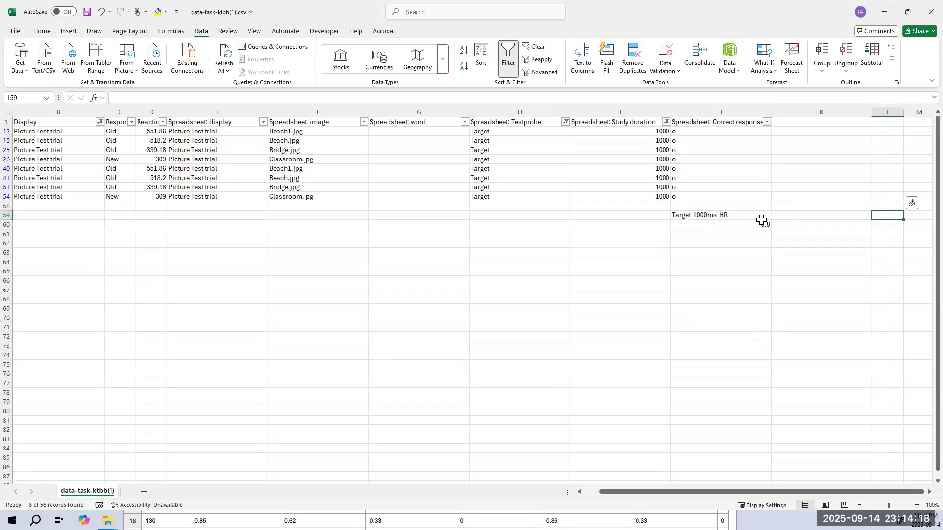
pyautogui.hscroll(1, 761, 220)
pyautogui.press('Right')
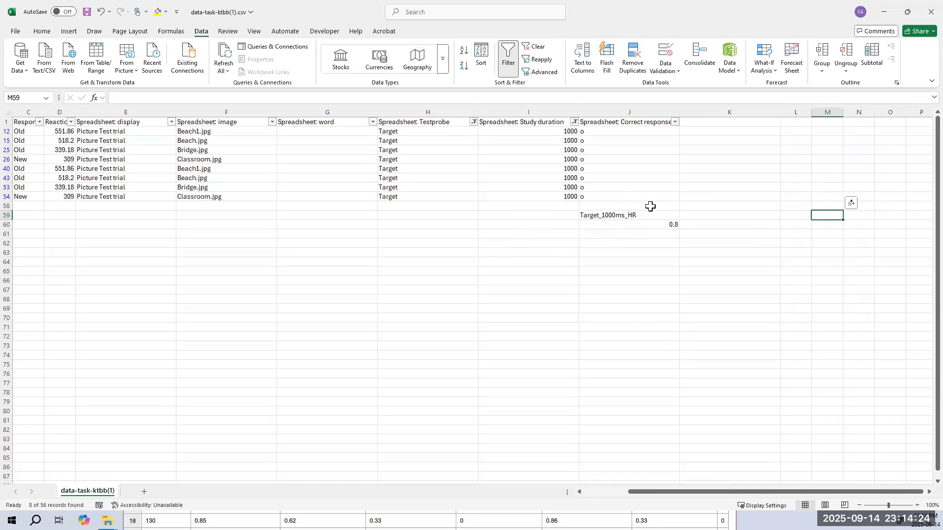
pyautogui.moveTo(649, 493); pyautogui.dragTo(602, 495)
pyautogui.moveTo(524, 402); pyautogui.dragTo(498, 385)
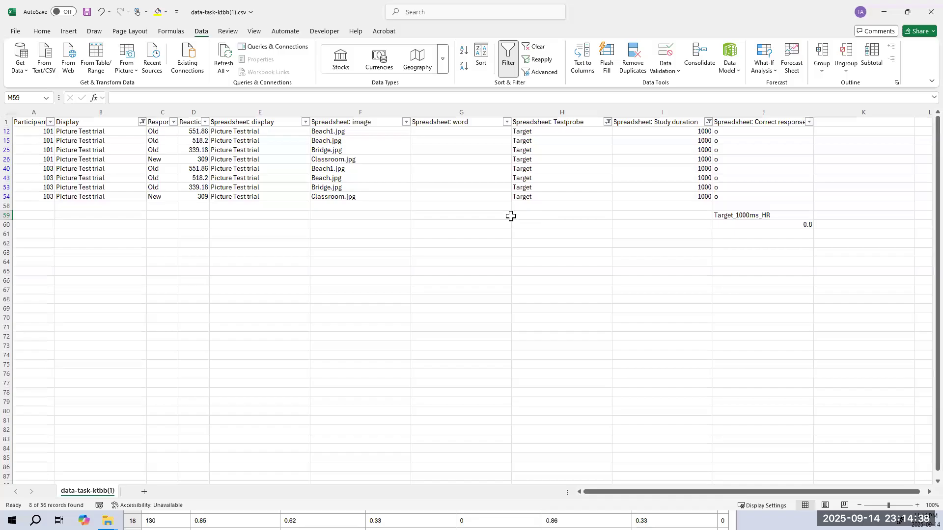
# - Close the data-task-ktbb(1) workbook without saving and maximize the Practice_Class data file_version 2 workbook
pyautogui.click(929, 10)
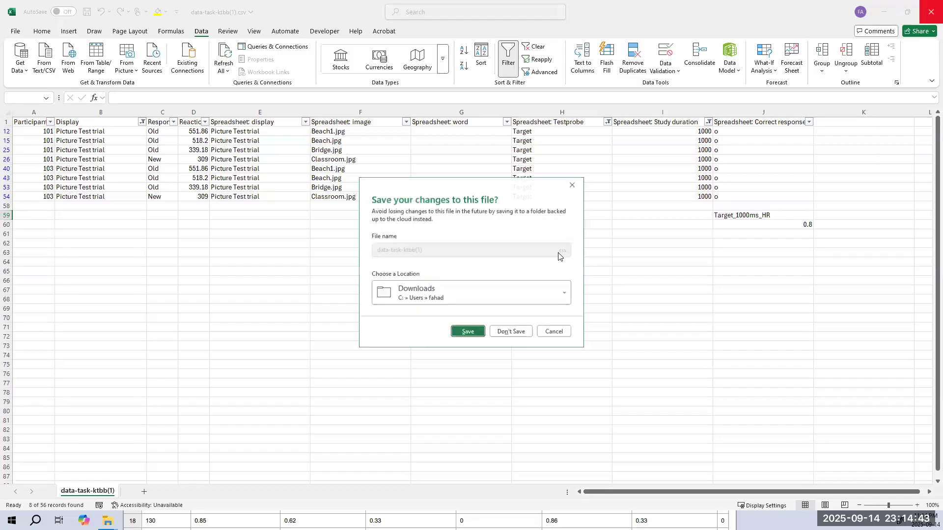
pyautogui.click(512, 333)
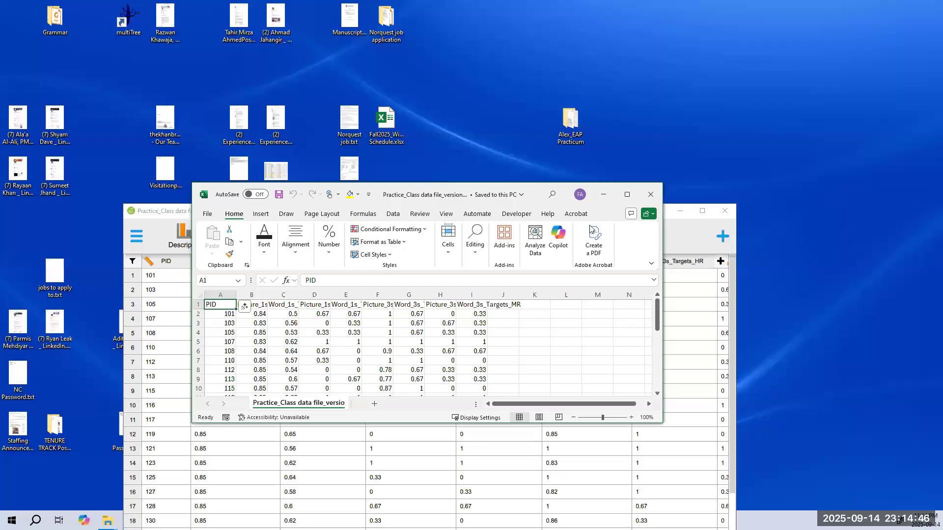
pyautogui.click(625, 196)
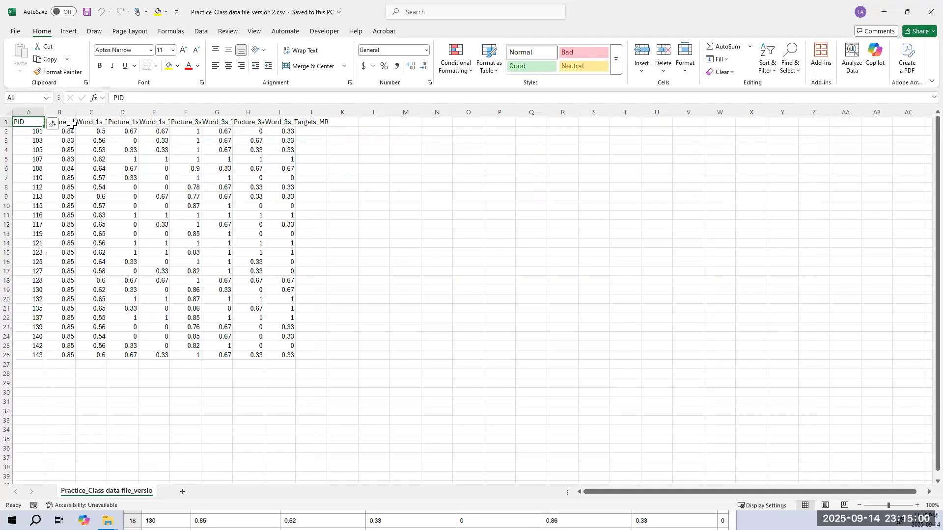
pyautogui.click(34, 364)
pyautogui.click(46, 387)
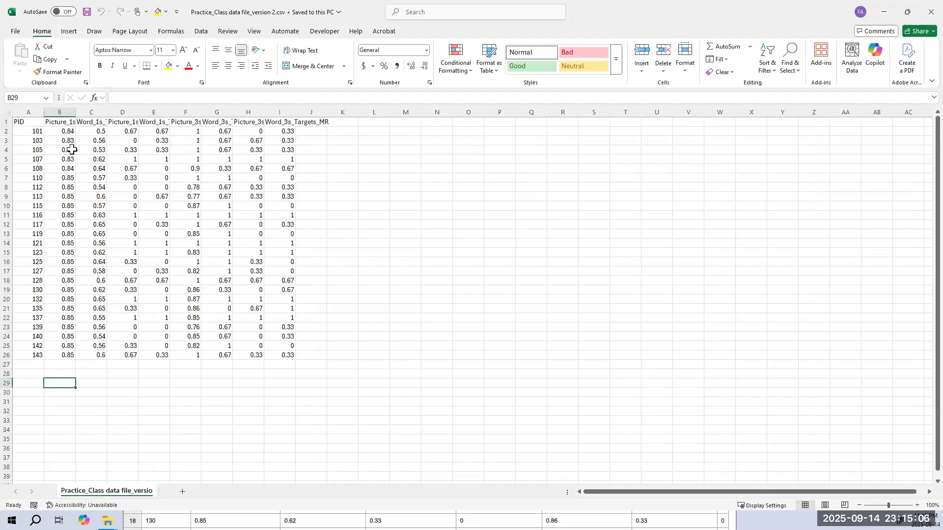
# - Read the condition headings across row 1 and widen column I to fit Word_3s_Targets_MR
pyautogui.click(64, 122)
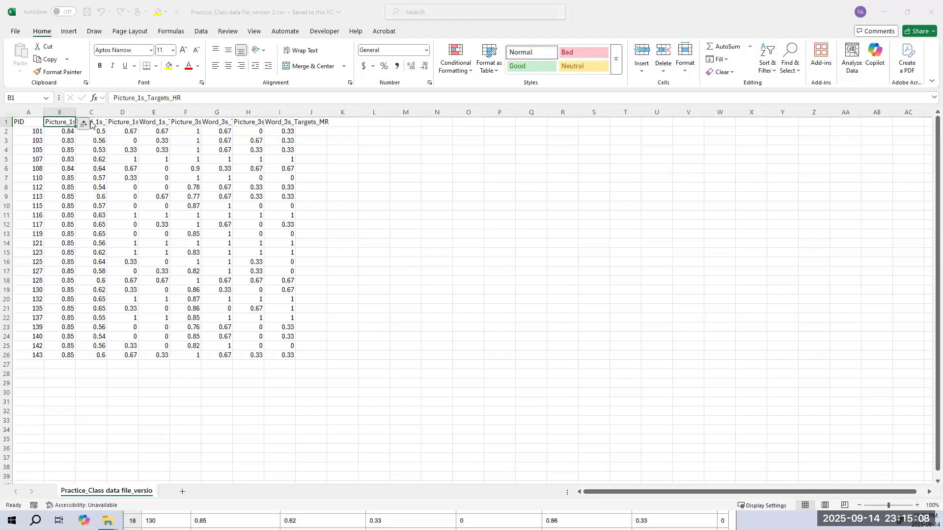
pyautogui.click(125, 121)
pyautogui.click(165, 122)
pyautogui.click(218, 124)
pyautogui.click(248, 122)
pyautogui.click(280, 123)
pyautogui.moveTo(296, 116); pyautogui.dragTo(351, 114)
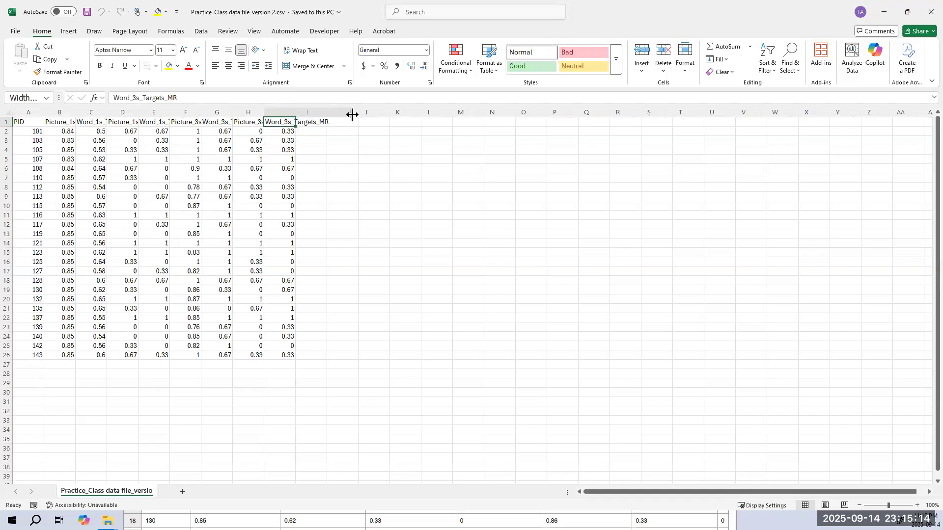
# - Check the headings from column H back to column B and widen column B to fit Picture_1s_Targets_HR
pyautogui.click(252, 119)
pyautogui.click(216, 121)
pyautogui.click(185, 122)
pyautogui.click(154, 122)
pyautogui.click(61, 122)
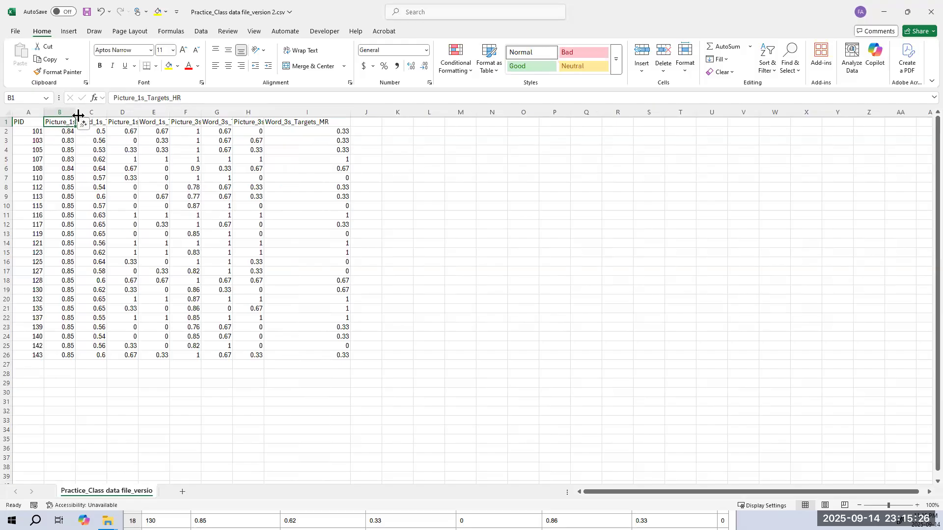
pyautogui.moveTo(76, 113); pyautogui.dragTo(110, 115)
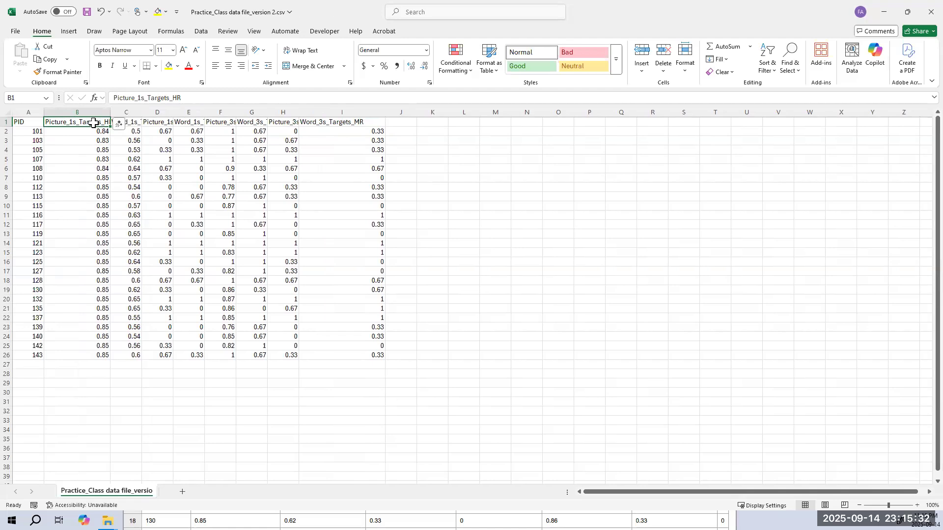
pyautogui.moveTo(110, 113); pyautogui.dragTo(118, 113)
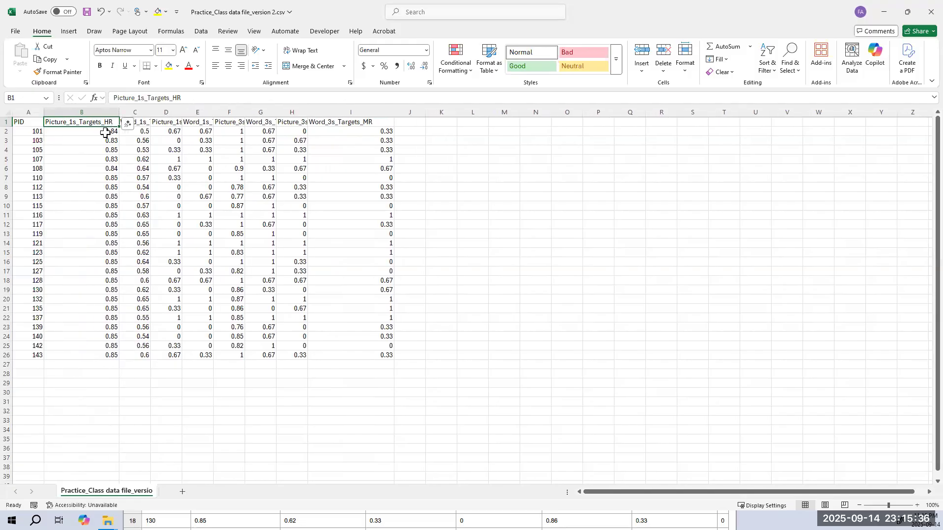
# - Examine participant 101's Picture_1s_Targets_HR value and the headings of the remaining word and picture hit-rate and MR columns
pyautogui.click(96, 131)
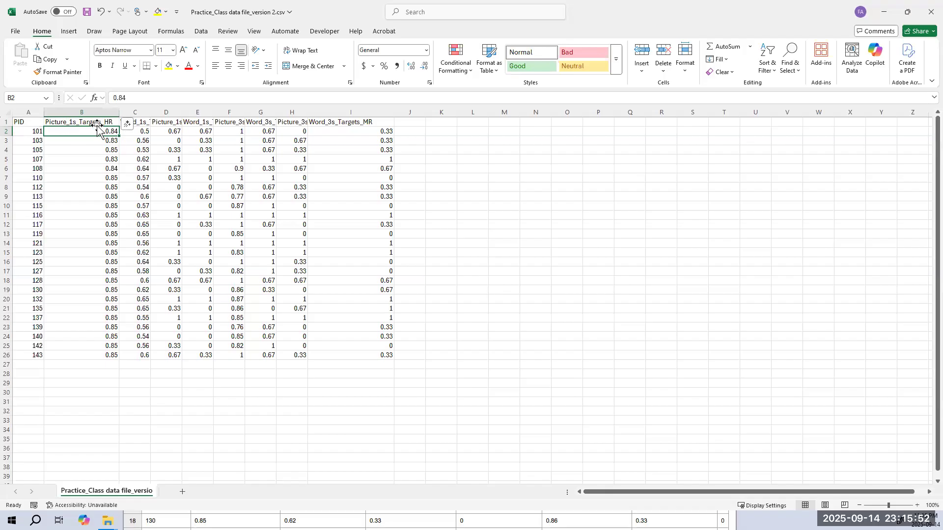
pyautogui.click(156, 124)
pyautogui.click(141, 121)
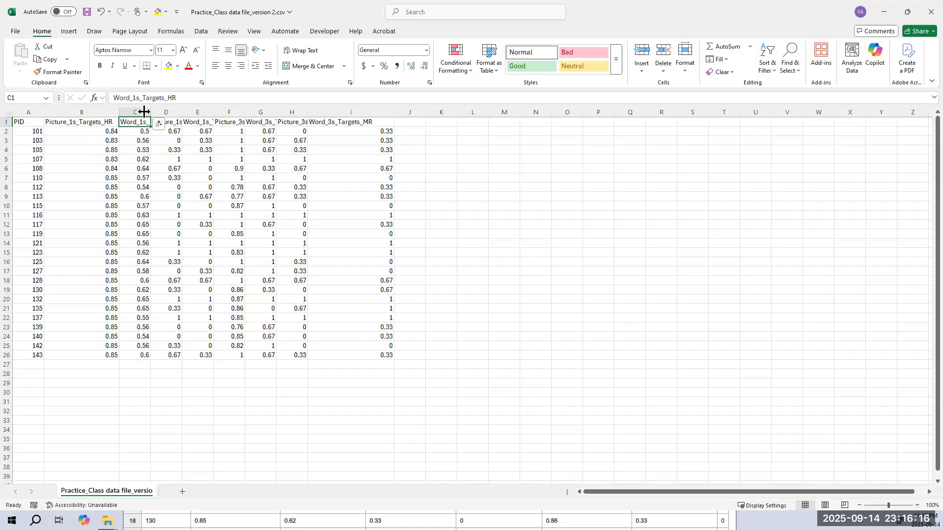
pyautogui.moveTo(176, 130); pyautogui.dragTo(176, 122)
pyautogui.click(196, 122)
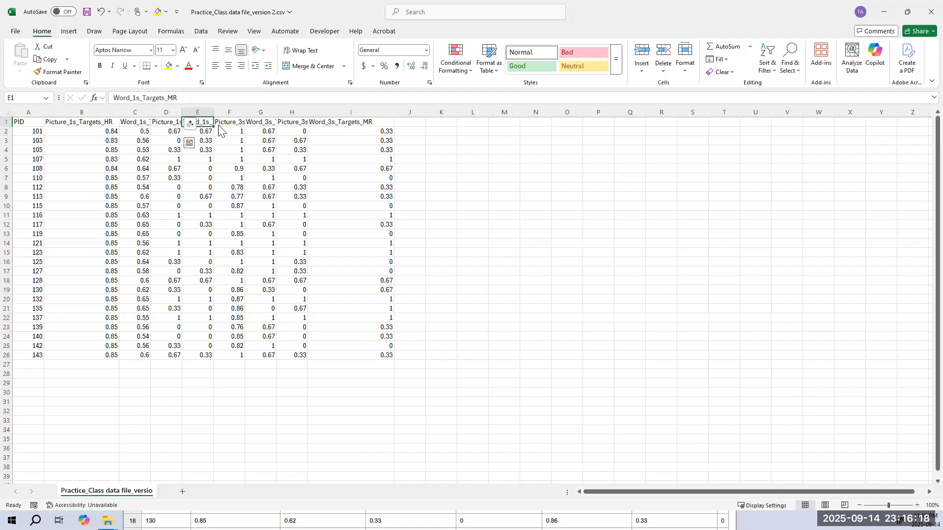
pyautogui.click(257, 123)
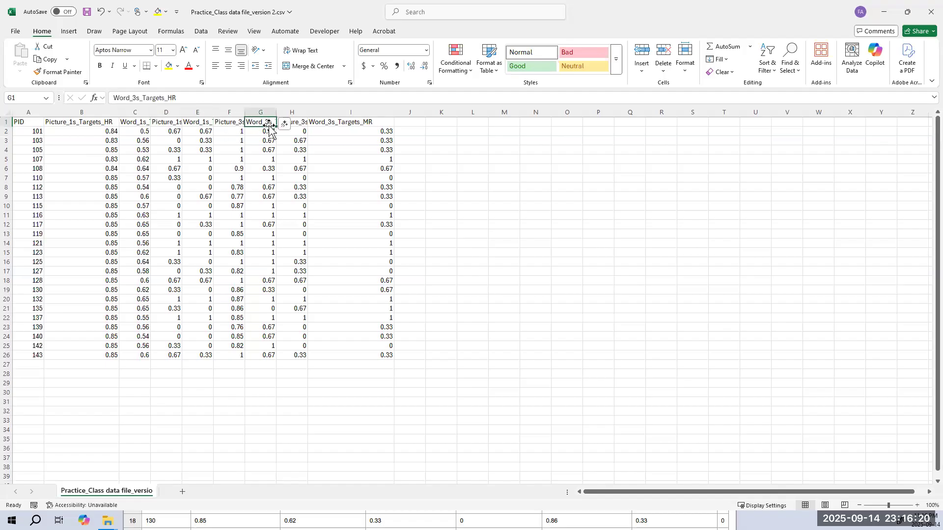
pyautogui.click(315, 125)
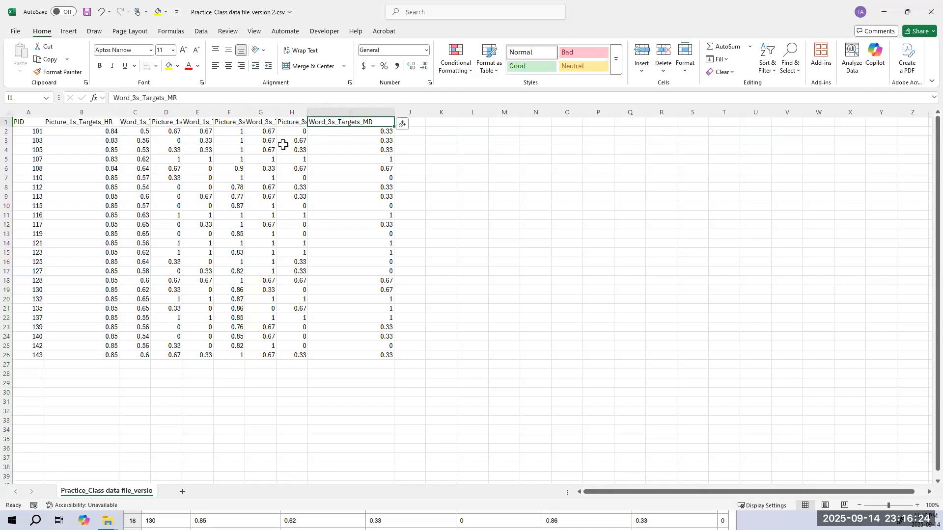
pyautogui.click(407, 149)
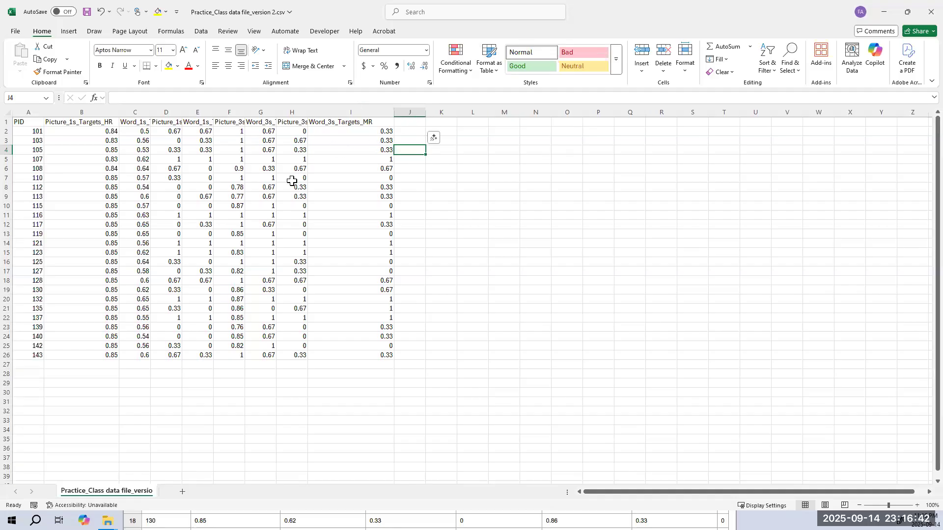
# - Switch to the Practice_Class data file_version 2 dataset in JASP, maximized, and start a classical Repeated Measures ANOVA
pyautogui.click(884, 11)
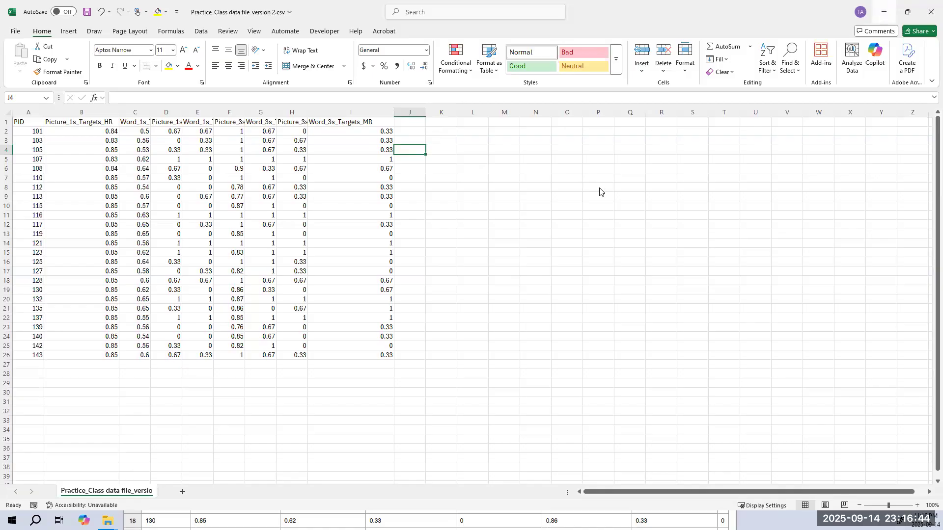
pyautogui.click(701, 211)
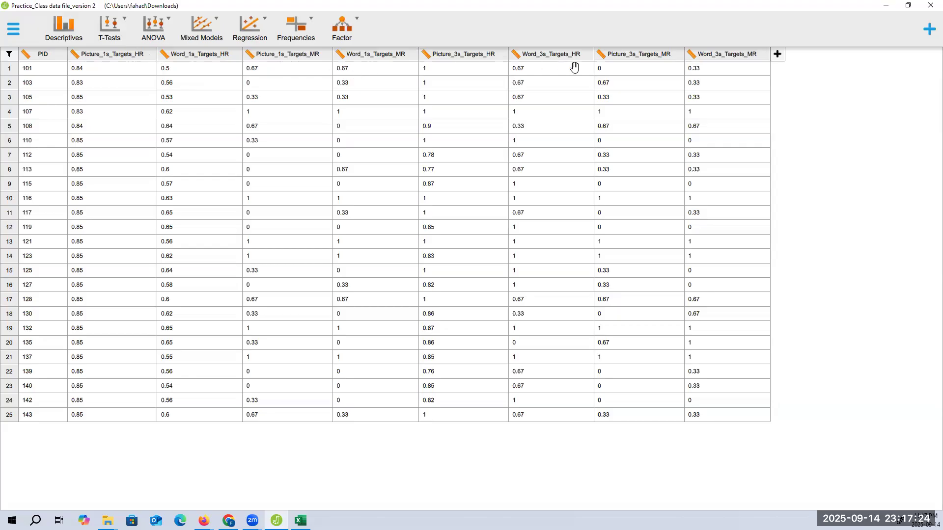
pyautogui.click(158, 32)
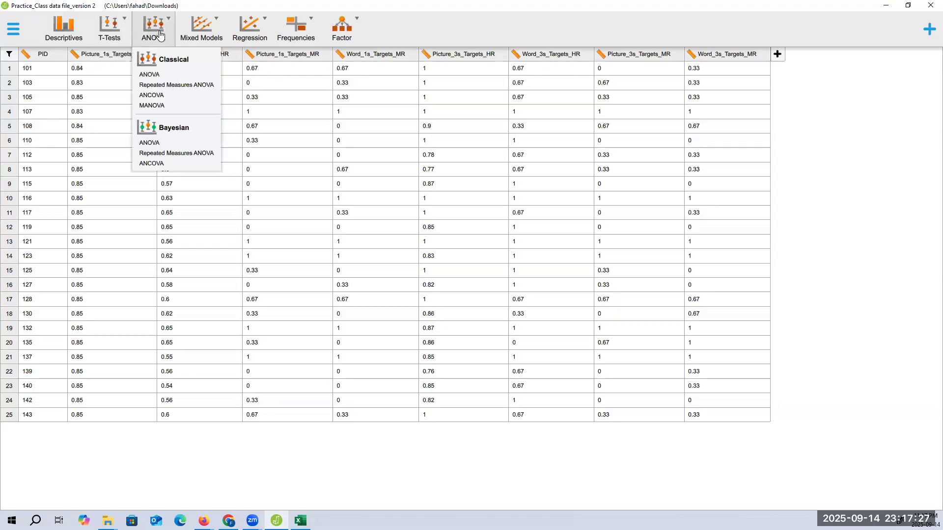
pyautogui.click(185, 86)
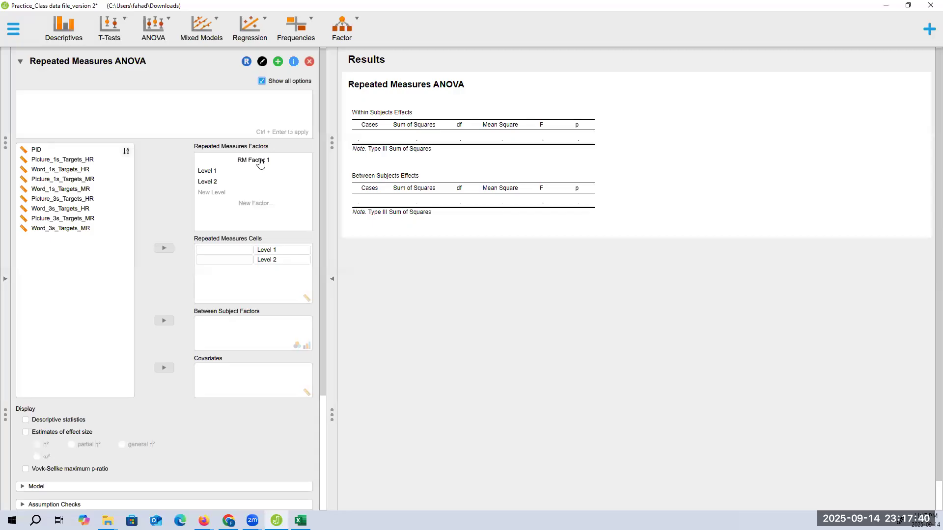
# - Rename the first repeated measures factor to StimulusType
pyautogui.click(249, 164)
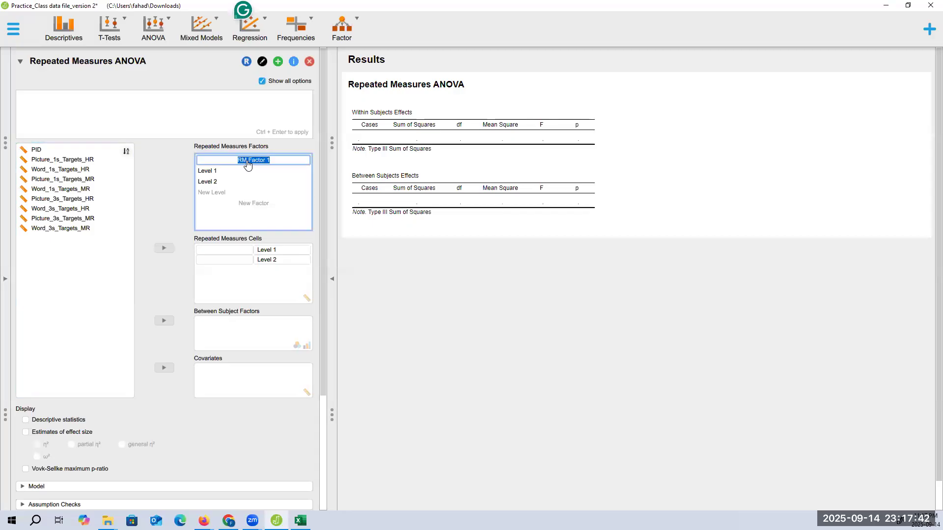
pyautogui.write('StimType')
pyautogui.click(248, 160)
pyautogui.write('ulusType')
# - Name the two levels of the StimulusType factor Picture and Word
pyautogui.click(219, 172)
pyautogui.press('BackSpace')
pyautogui.write('Picture')
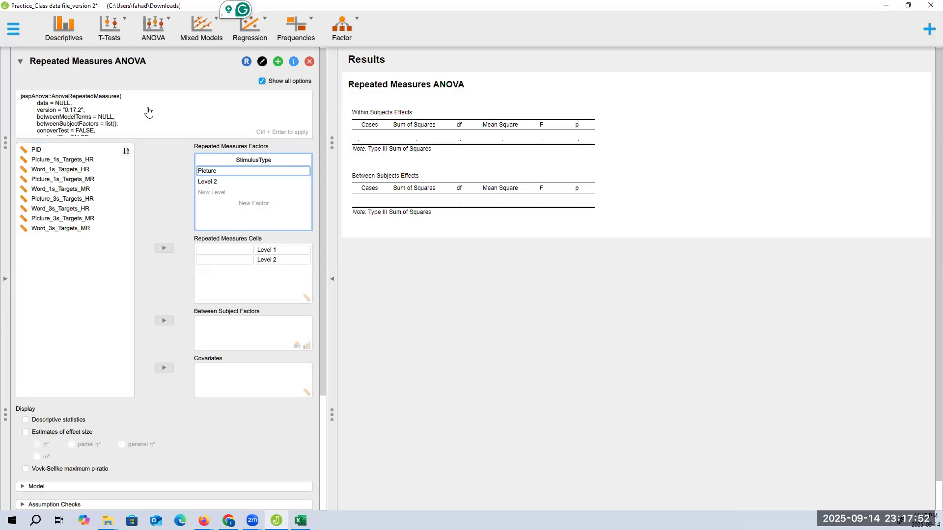
pyautogui.scroll(-6, 145, 109)
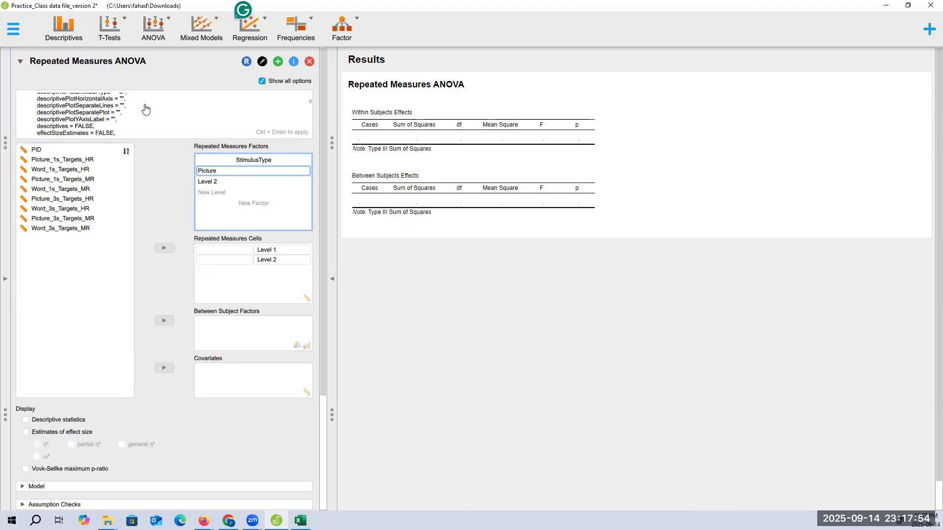
pyautogui.scroll(-10, 145, 109)
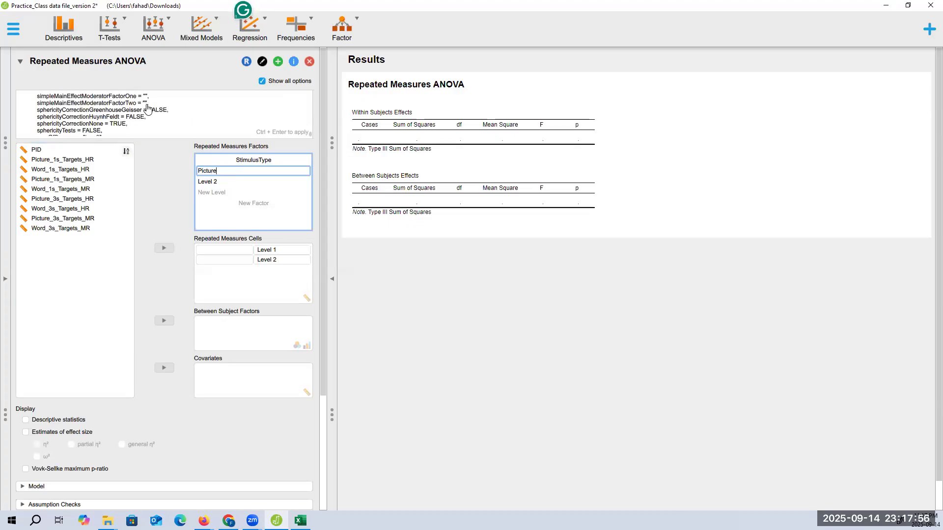
pyautogui.scroll(15, 147, 108)
pyautogui.click(215, 183)
pyautogui.write('Word')
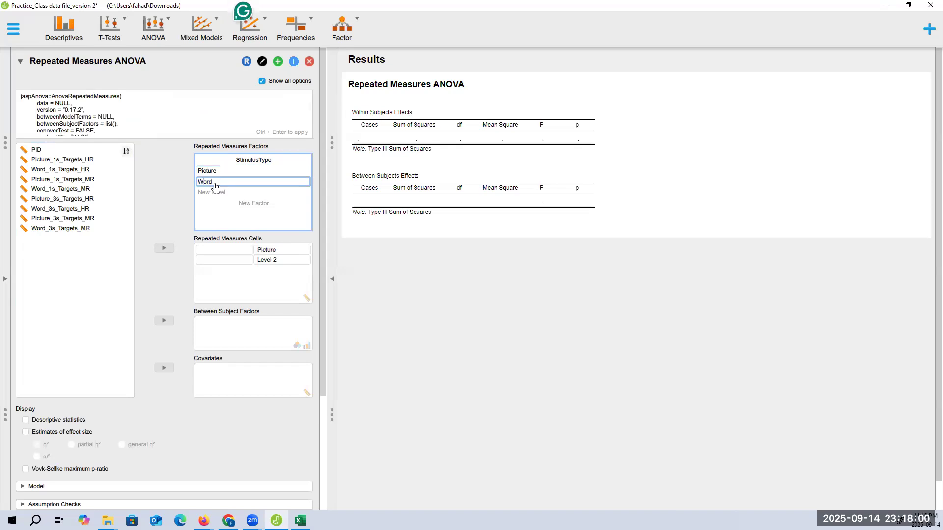
# - Add a second repeated measures factor named PresentationTime
pyautogui.click(260, 204)
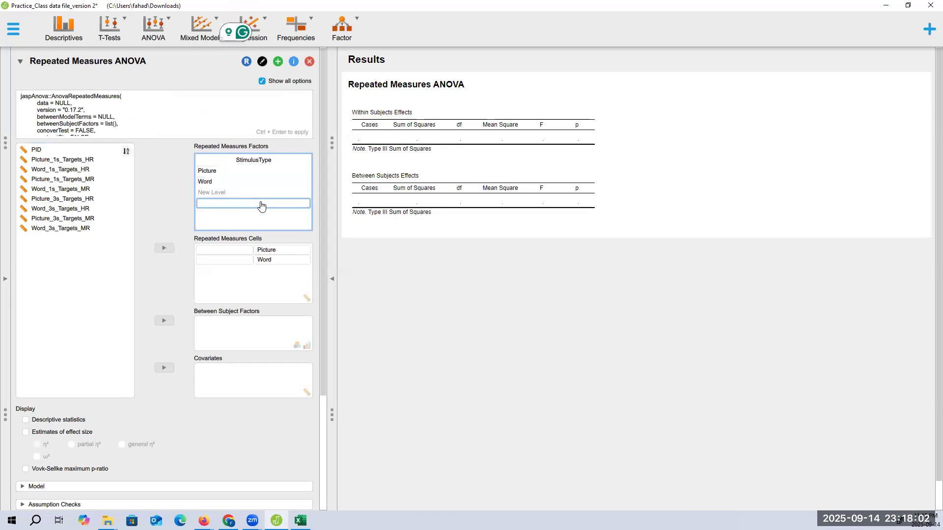
pyautogui.write('PresentationTime')
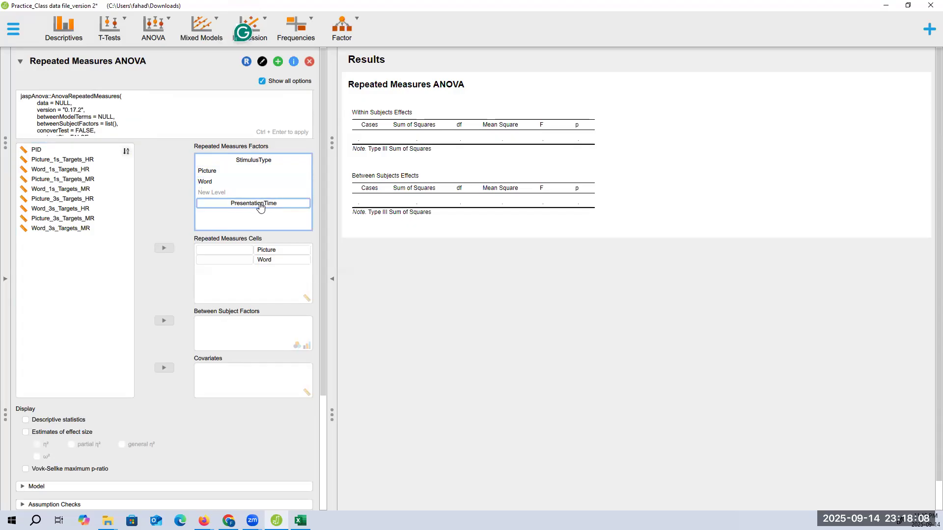
pyautogui.press('Return')
# - Name the two levels of the PresentationTime factor 1s and 3s
pyautogui.click(229, 215)
pyautogui.write('1s')
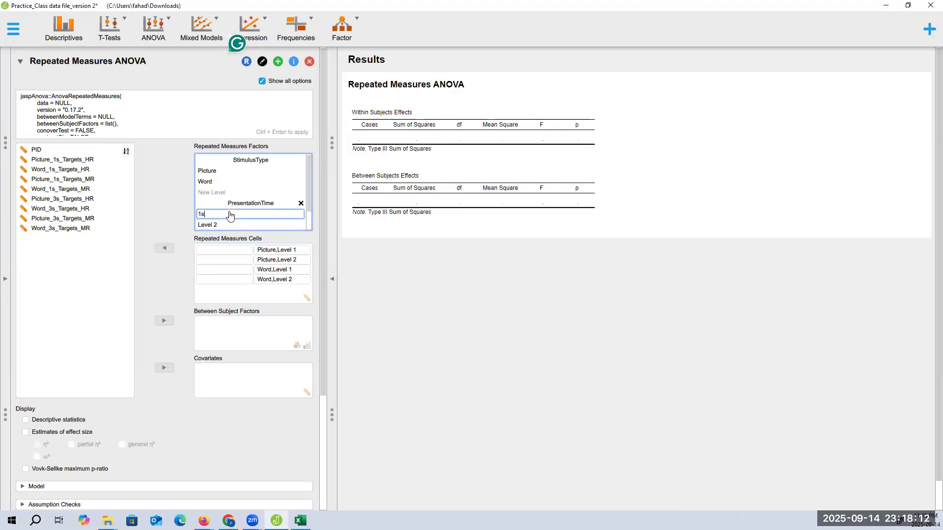
pyautogui.write('s')
pyautogui.press('Return')
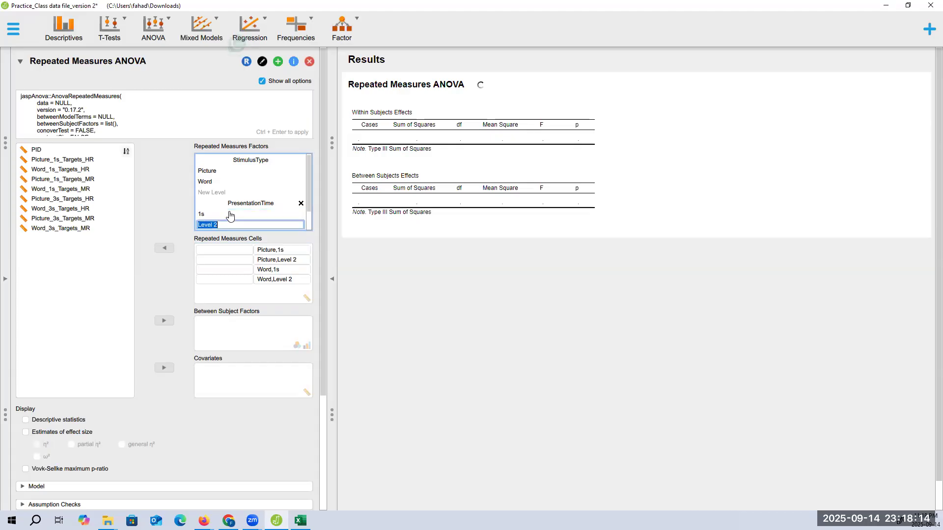
pyautogui.write('2s')
pyautogui.press('BackSpace')
pyautogui.press('BackSpace')
pyautogui.write('3s')
pyautogui.press('Return')
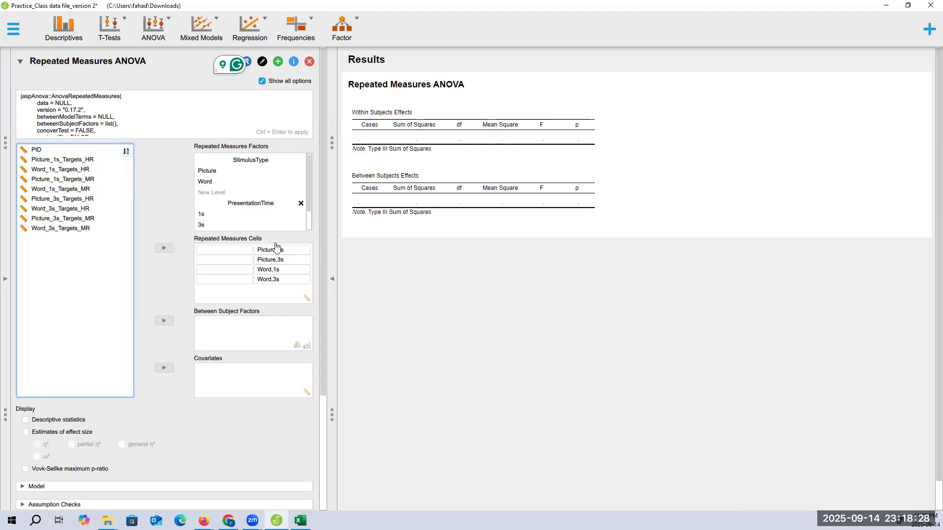
# - Assign the Picture_1s, Picture_3s, Word_1s and Word_3s Targets_HR variables to their matching repeated measures cells
pyautogui.moveTo(84, 160); pyautogui.dragTo(278, 255)
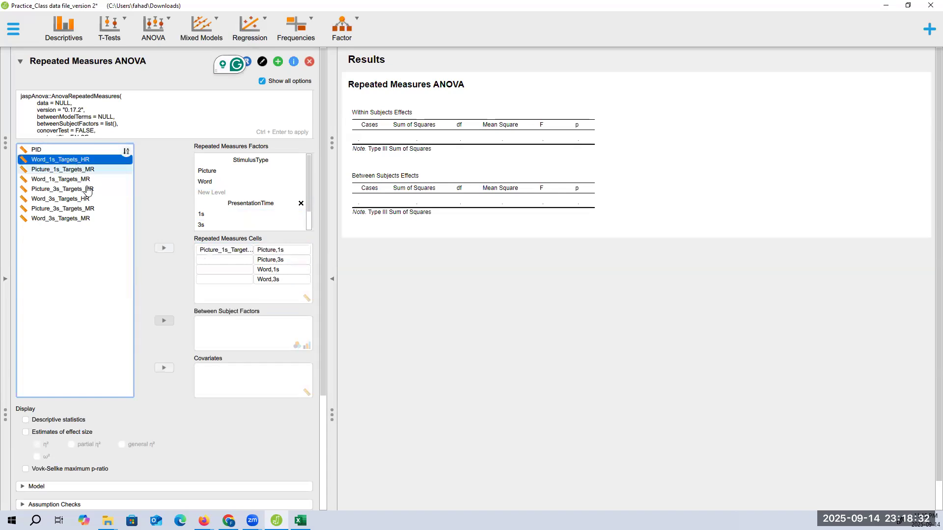
pyautogui.moveTo(81, 191); pyautogui.dragTo(275, 259)
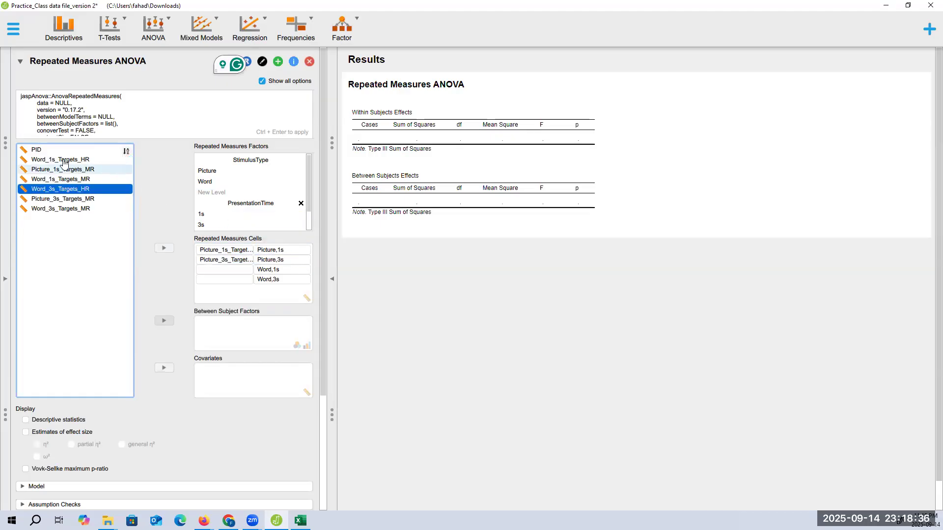
pyautogui.moveTo(68, 163); pyautogui.dragTo(270, 271)
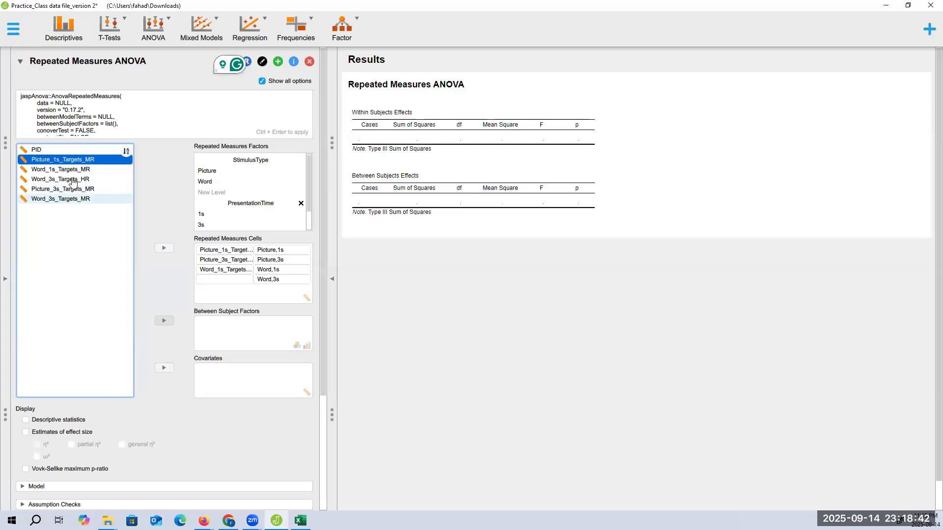
pyautogui.moveTo(73, 183); pyautogui.dragTo(270, 279)
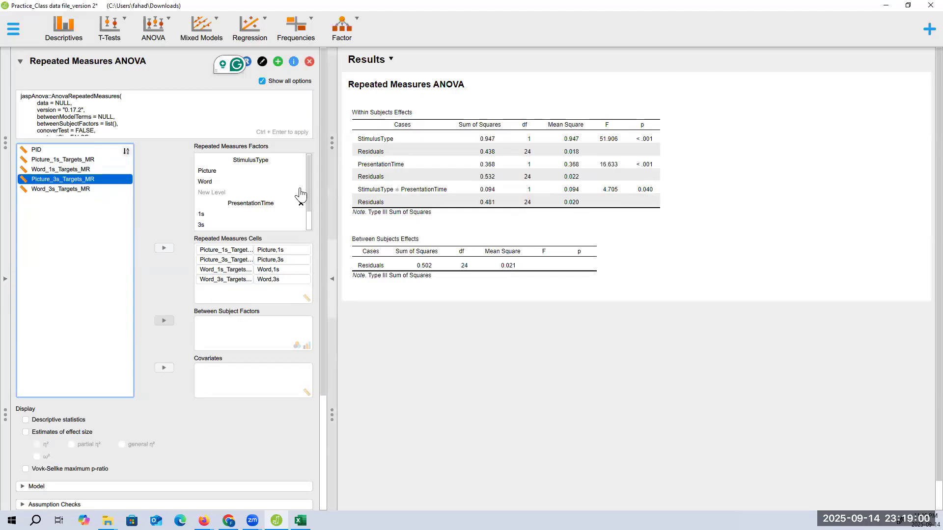
# - Display descriptive statistics and partial η² as the effect size estimate for the repeated measures ANOVA
pyautogui.scroll(-5, 317, 271)
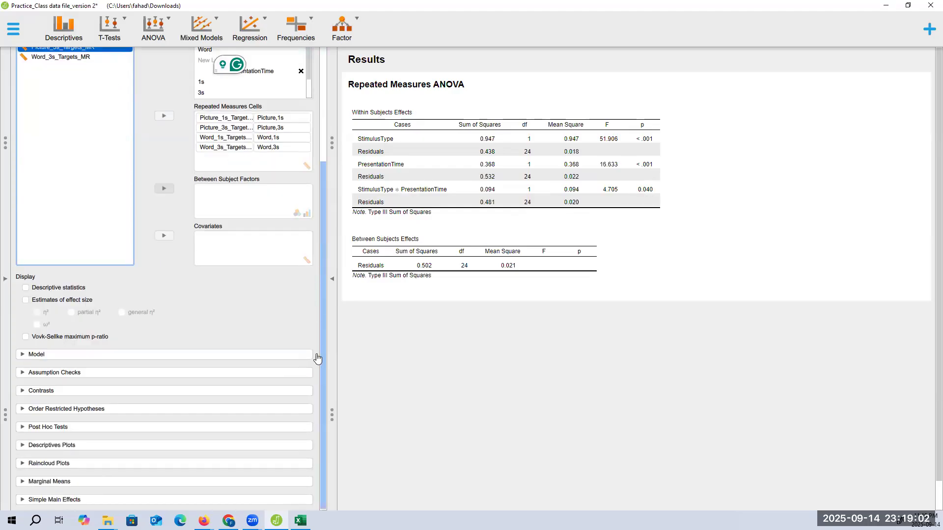
pyautogui.click(26, 270)
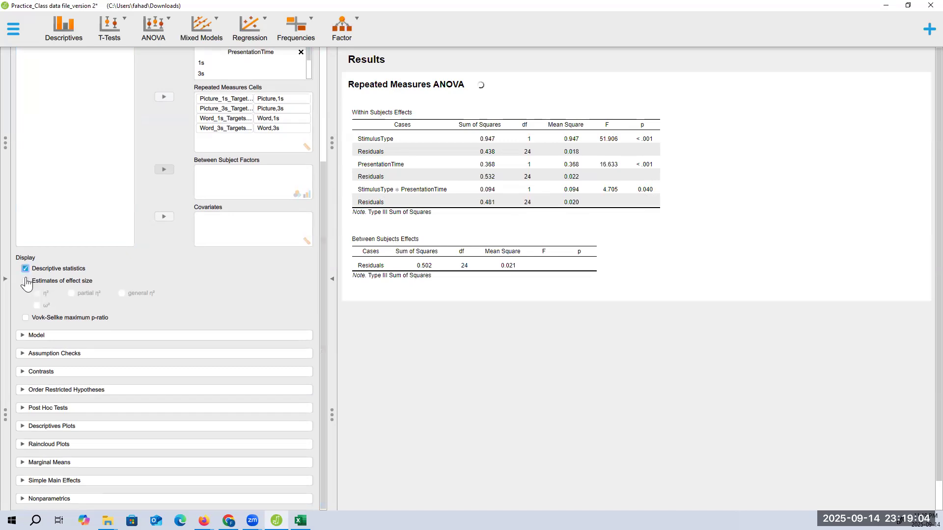
pyautogui.click(26, 281)
pyautogui.click(71, 294)
pyautogui.click(37, 294)
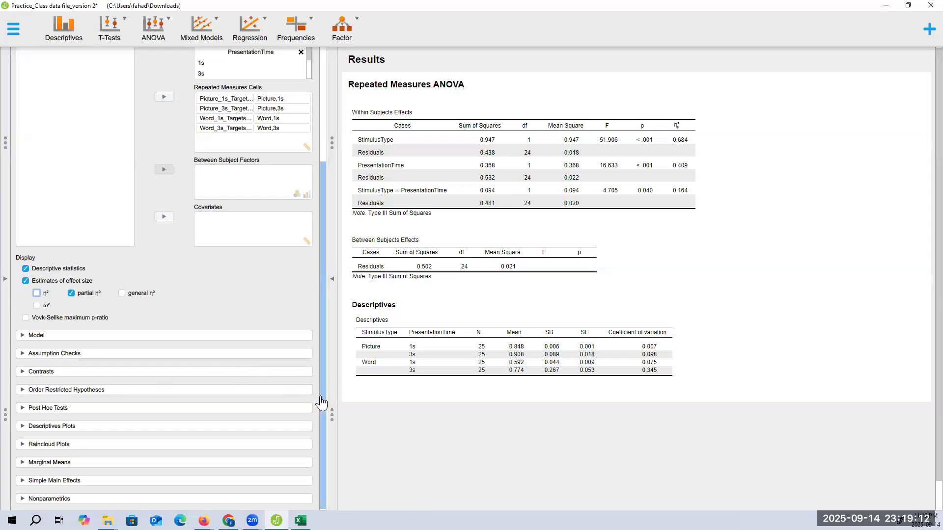
# - Add post hoc tests for StimulusType, PresentationTime and their interaction, with Bonferroni and Tukey corrections instead of Holm
pyautogui.scroll(2, 150, 417)
pyautogui.scroll(-2, 153, 390)
pyautogui.click(48, 407)
pyautogui.moveTo(55, 227); pyautogui.dragTo(74, 244)
pyautogui.click(164, 222)
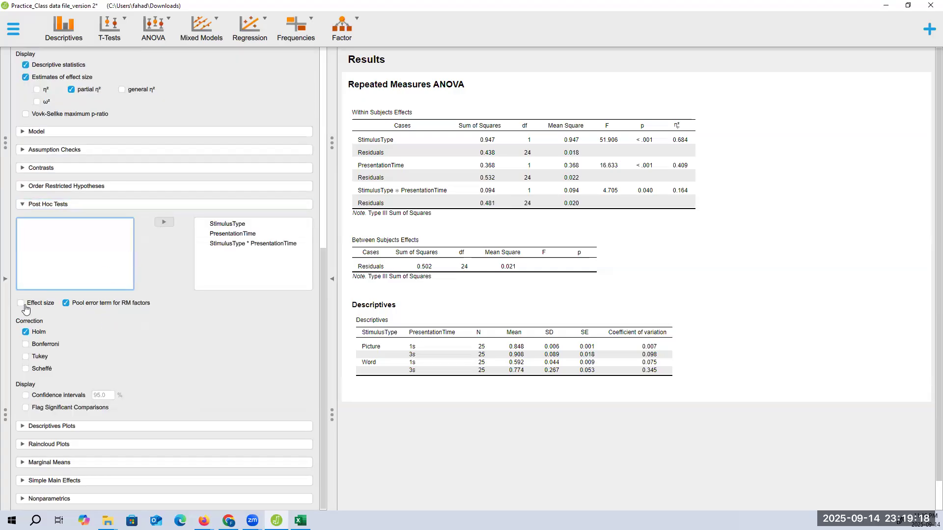
pyautogui.click(26, 344)
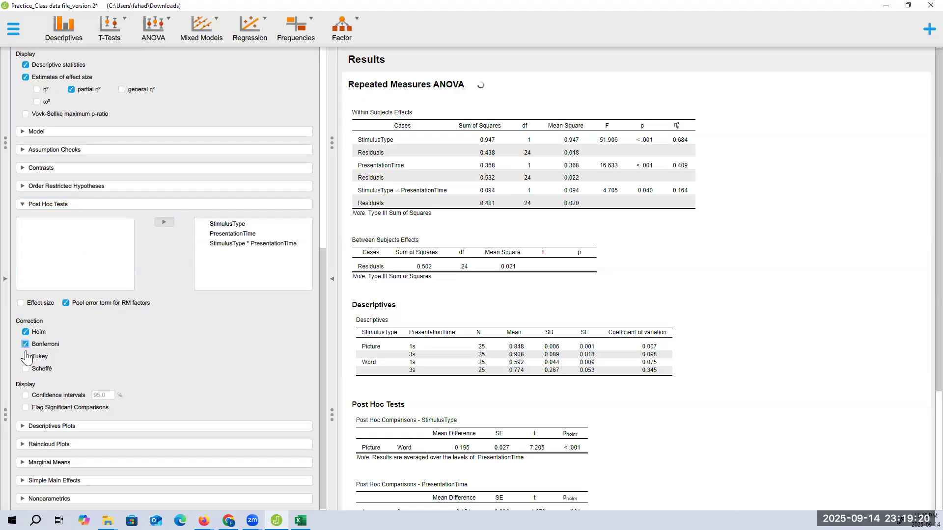
pyautogui.click(26, 332)
pyautogui.click(32, 357)
# - Add a descriptives plot with StimulusType on the horizontal axis, PresentationTime as separate lines, and standard error bars
pyautogui.click(40, 427)
pyautogui.click(57, 287)
pyautogui.click(158, 286)
pyautogui.click(84, 288)
pyautogui.click(164, 310)
pyautogui.click(26, 367)
pyautogui.click(37, 392)
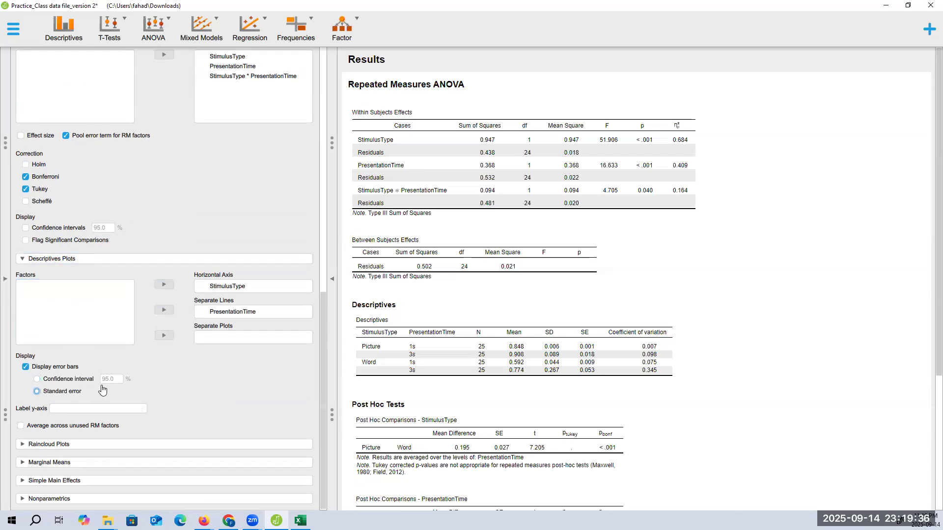
# - Add marginal means for StimulusType, PresentationTime and the StimulusType * PresentationTime interaction
pyautogui.click(49, 463)
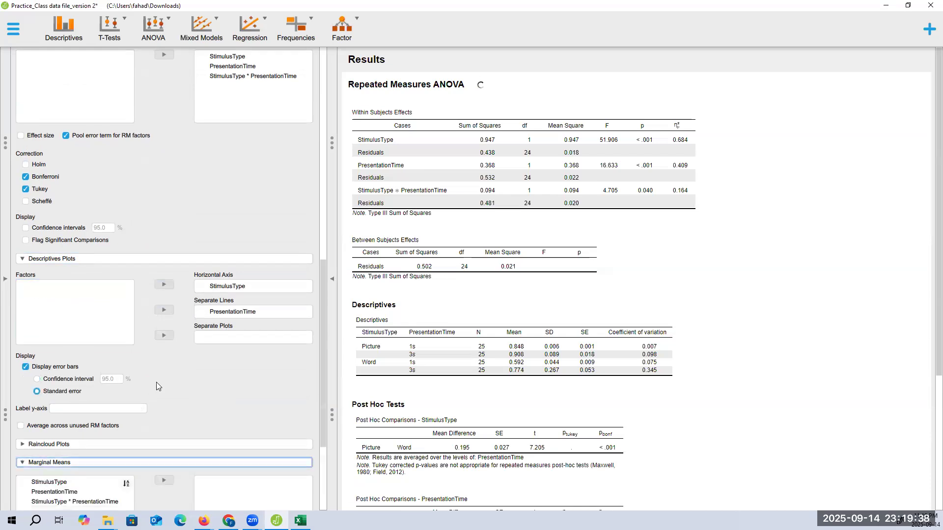
pyautogui.scroll(-3, 163, 375)
pyautogui.keyDown('ctrl'); pyautogui.click(54, 339); pyautogui.keyUp('ctrl')
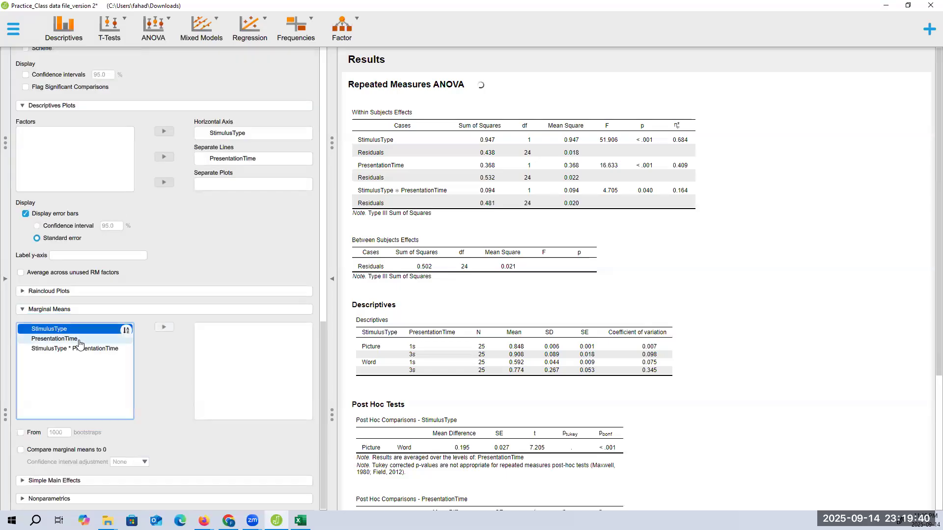
pyautogui.keyDown('ctrl'); pyautogui.click(78, 349); pyautogui.keyUp('ctrl')
pyautogui.click(163, 327)
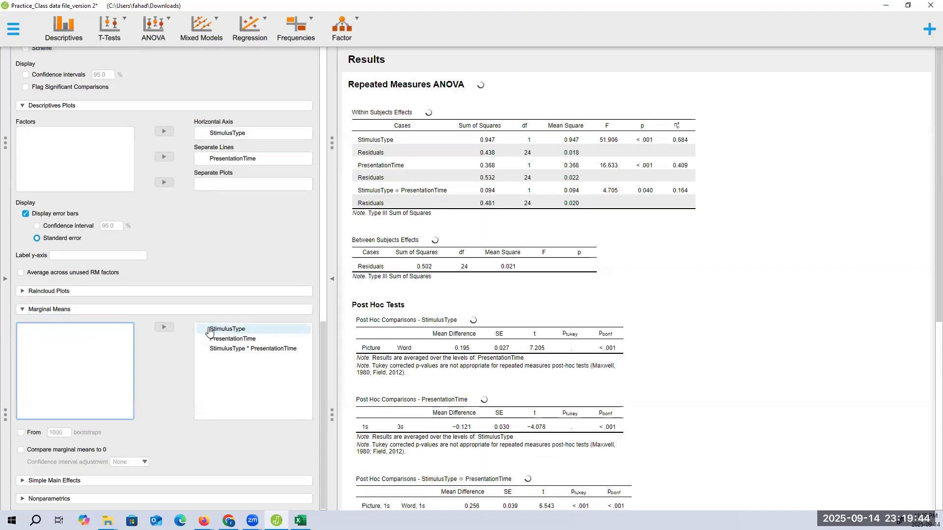
# - Examine the ANOVA output, including the within-subjects effects, descriptives, interaction plot, post hoc comparisons and marginal means
pyautogui.scroll(-1, 612, 331)
pyautogui.scroll(-15, 612, 331)
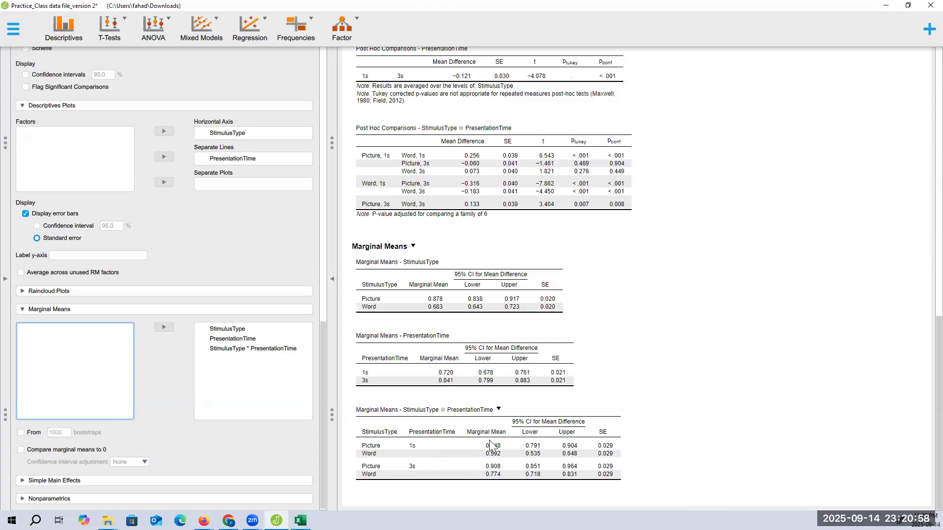
pyautogui.scroll(5, 540, 394)
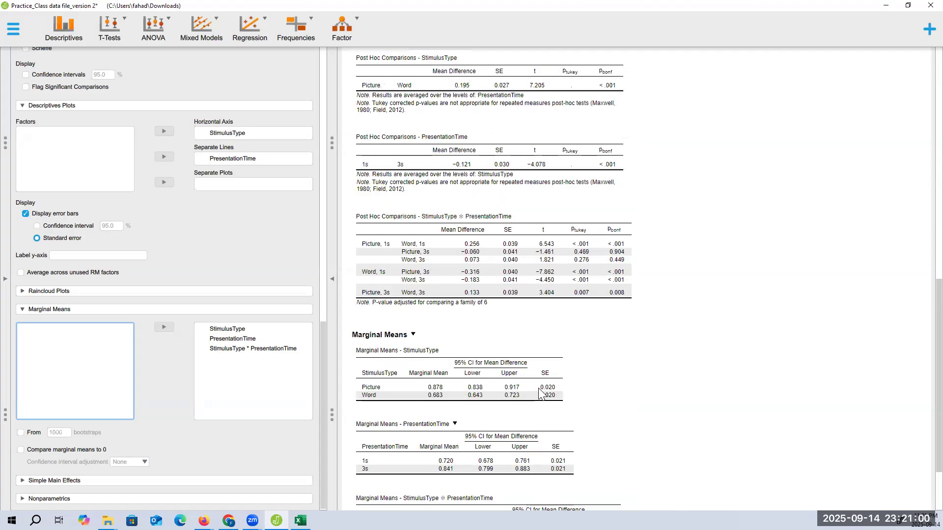
pyautogui.scroll(3, 540, 394)
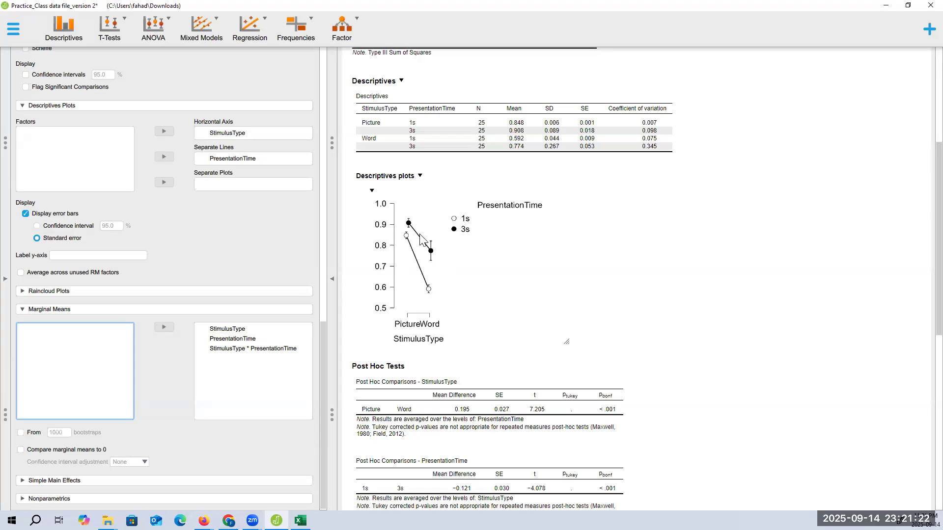
pyautogui.scroll(5, 551, 287)
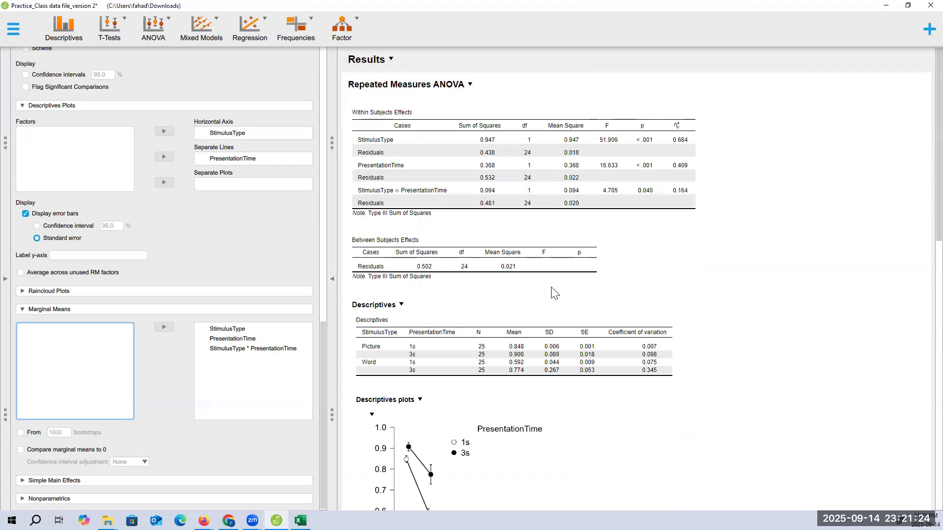
pyautogui.scroll(-3, 537, 286)
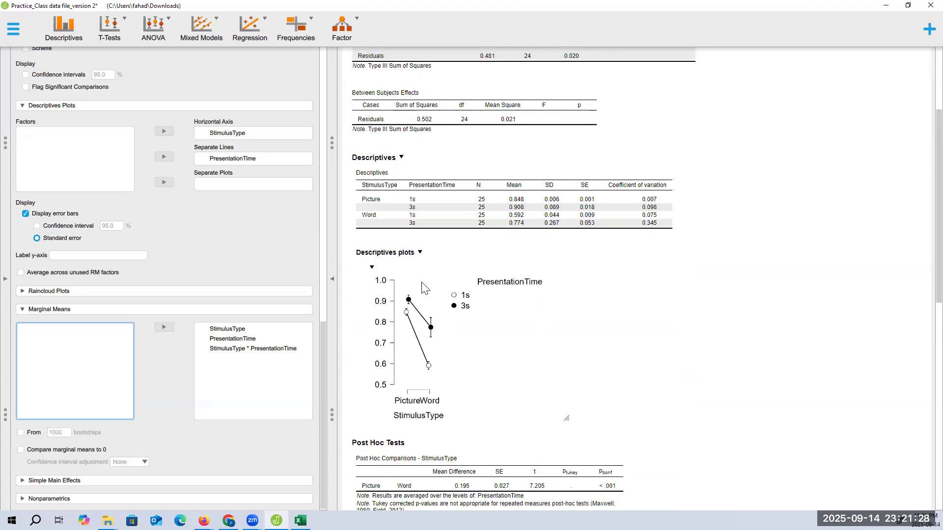
pyautogui.scroll(3, 424, 287)
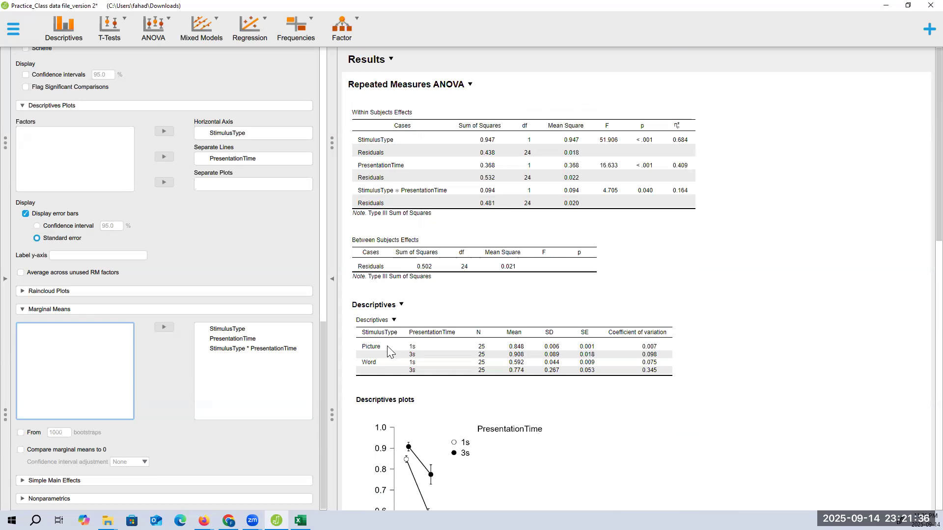
pyautogui.scroll(-10, 535, 320)
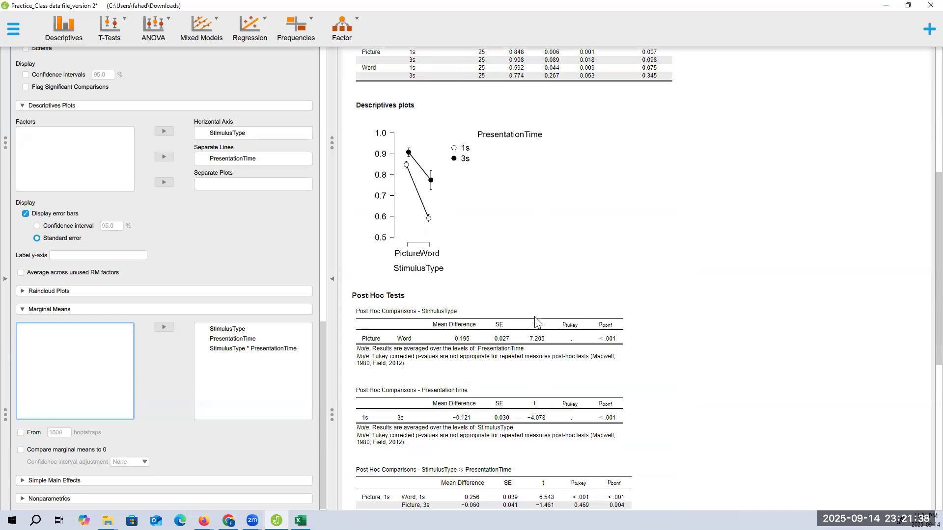
pyautogui.scroll(-3, 661, 259)
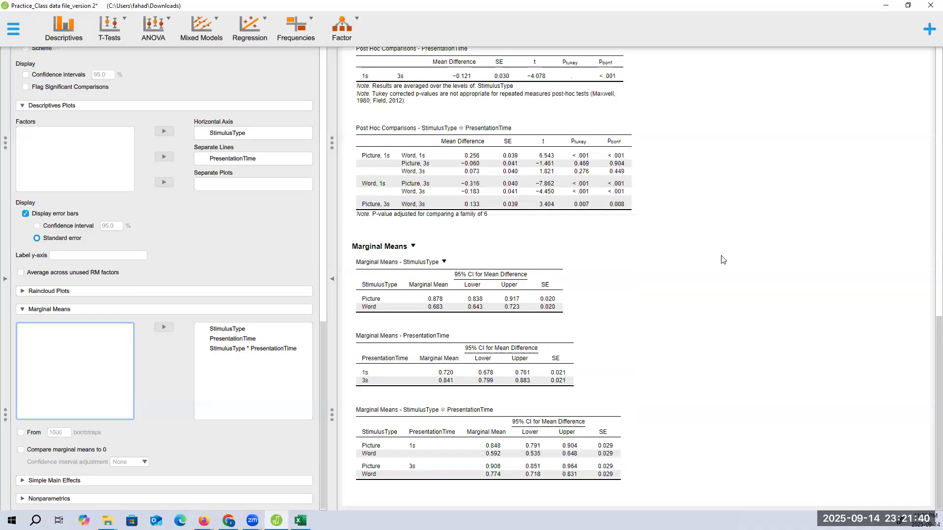
pyautogui.scroll(10, 632, 222)
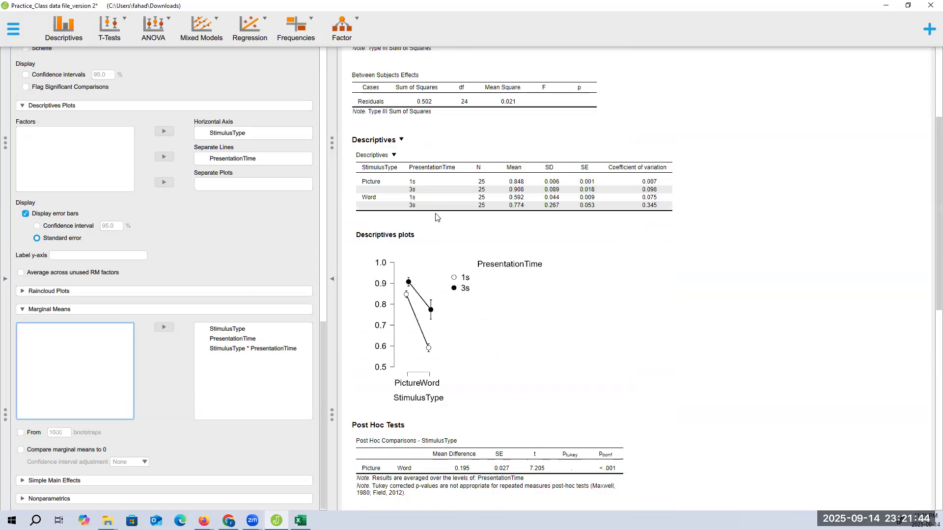
pyautogui.click(154, 35)
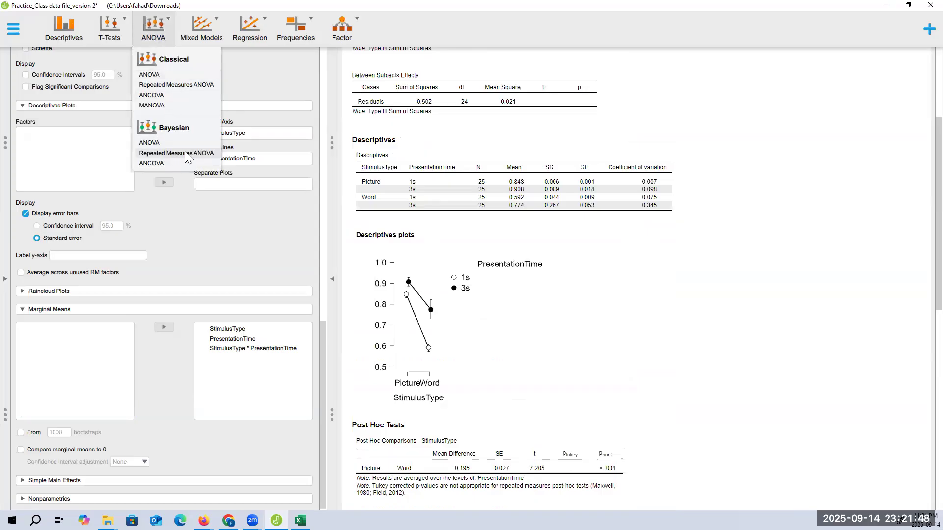
pyautogui.click(640, 279)
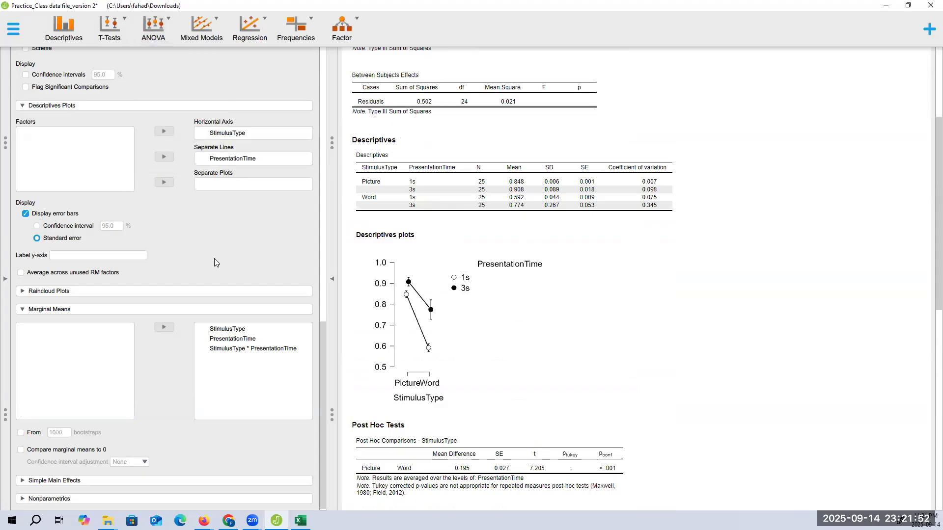
# - View the participants' data table, return to the ANOVA results and collapse the analysis options
pyautogui.click(7, 283)
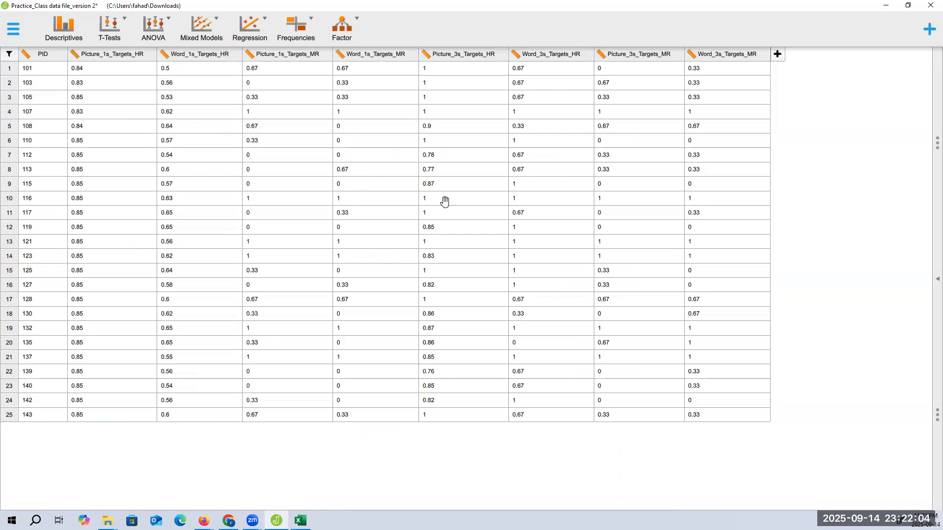
pyautogui.click(936, 280)
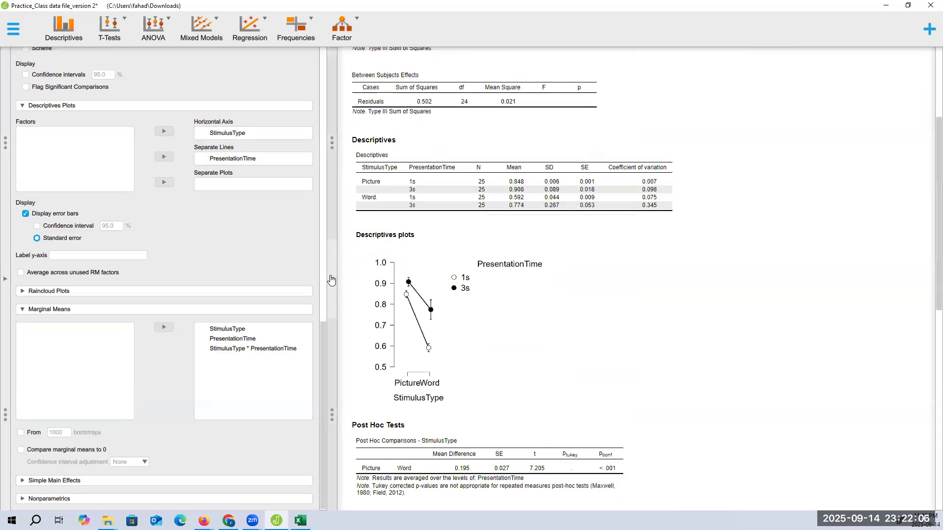
pyautogui.click(330, 279)
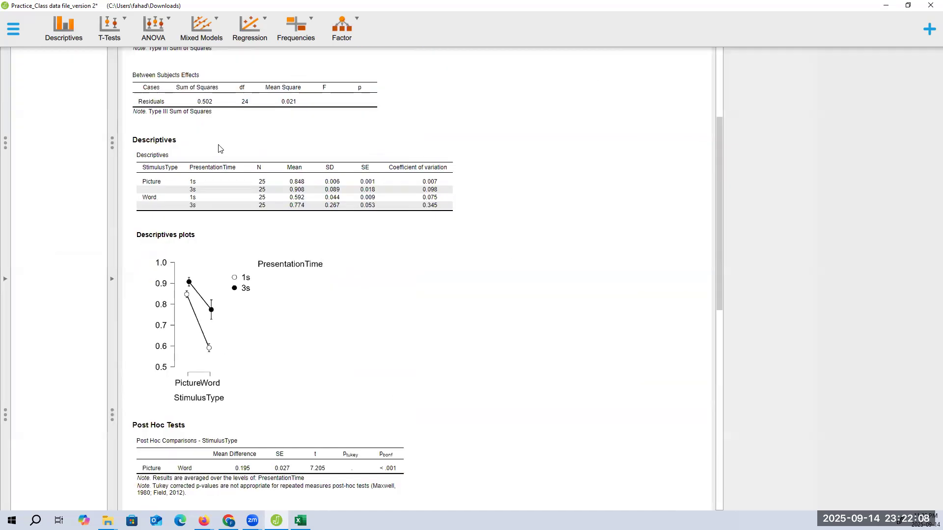
# - Check the computer locations available for exporting the results, and return to the output without exporting
pyautogui.click(19, 37)
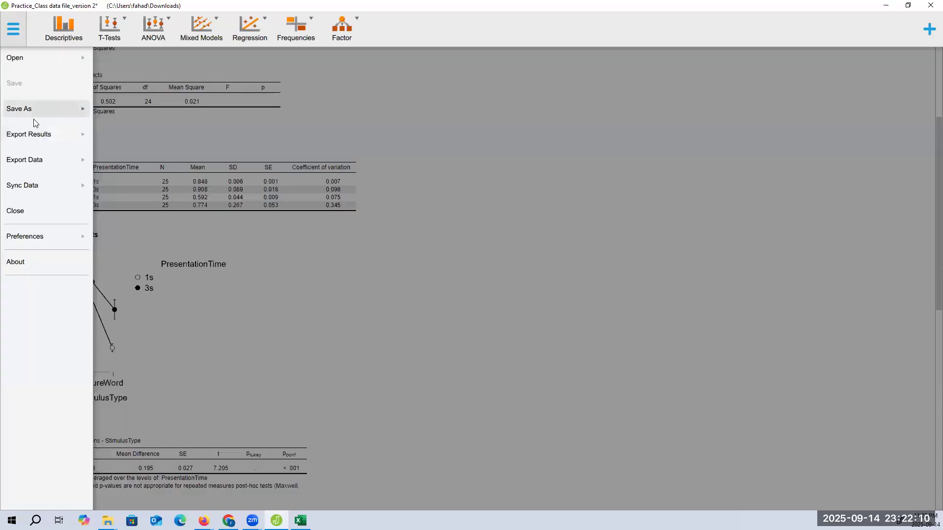
pyautogui.click(36, 160)
pyautogui.click(35, 66)
pyautogui.click(34, 134)
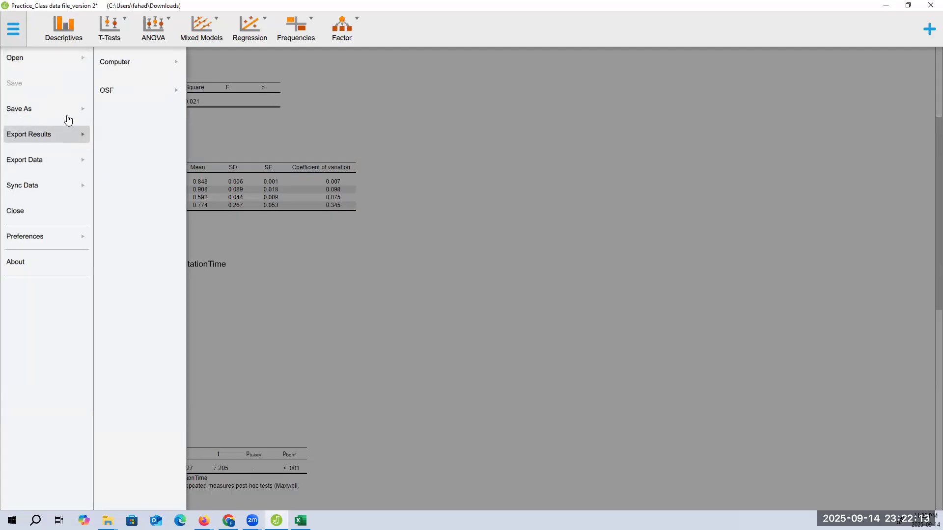
pyautogui.click(142, 63)
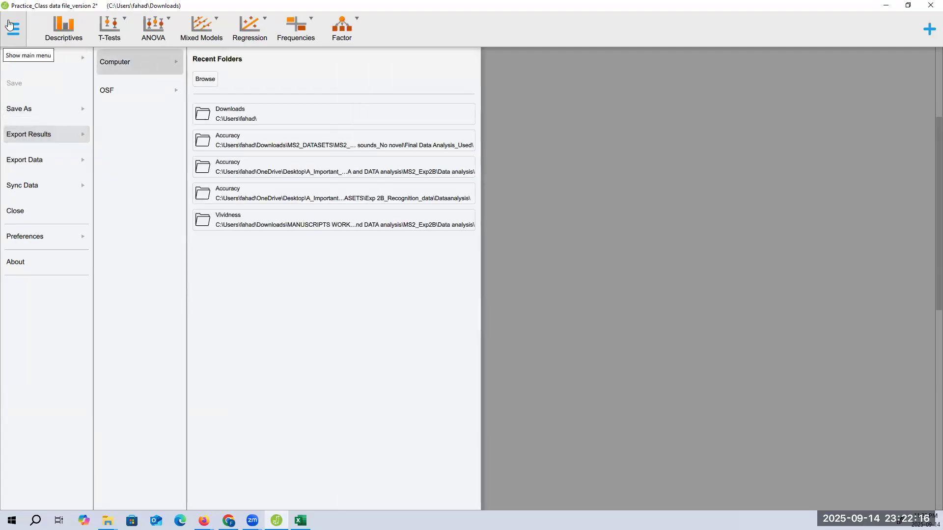
pyautogui.click(10, 25)
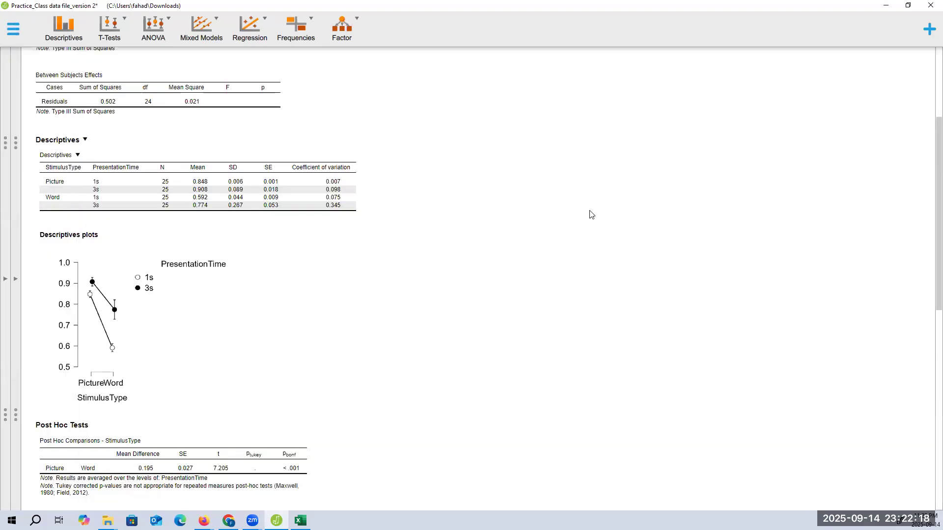